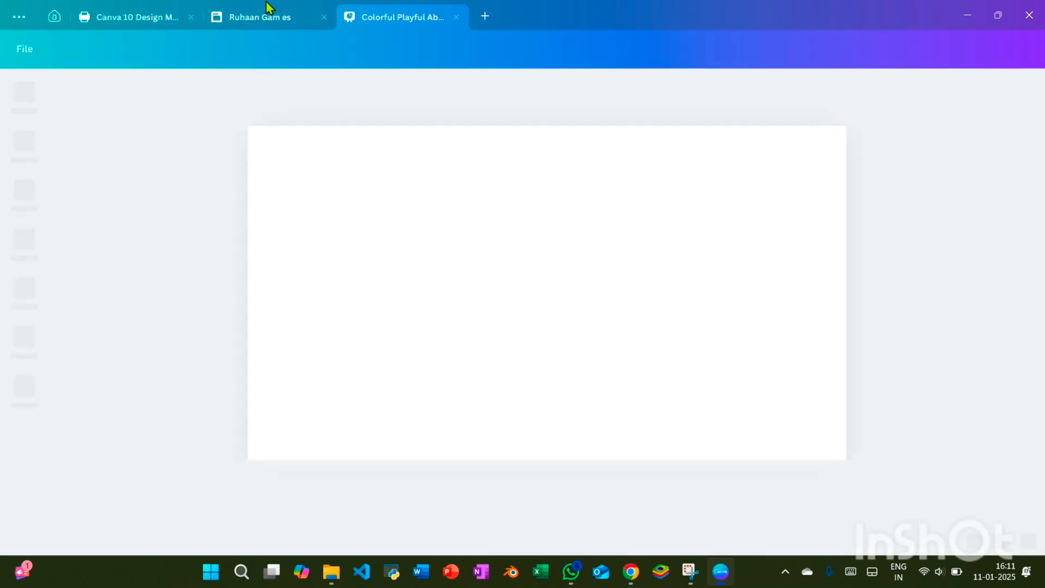
# Search the home page for the 1366 × 768 px Website design type and open its template collection
pyautogui.doubleClick(265, 3)
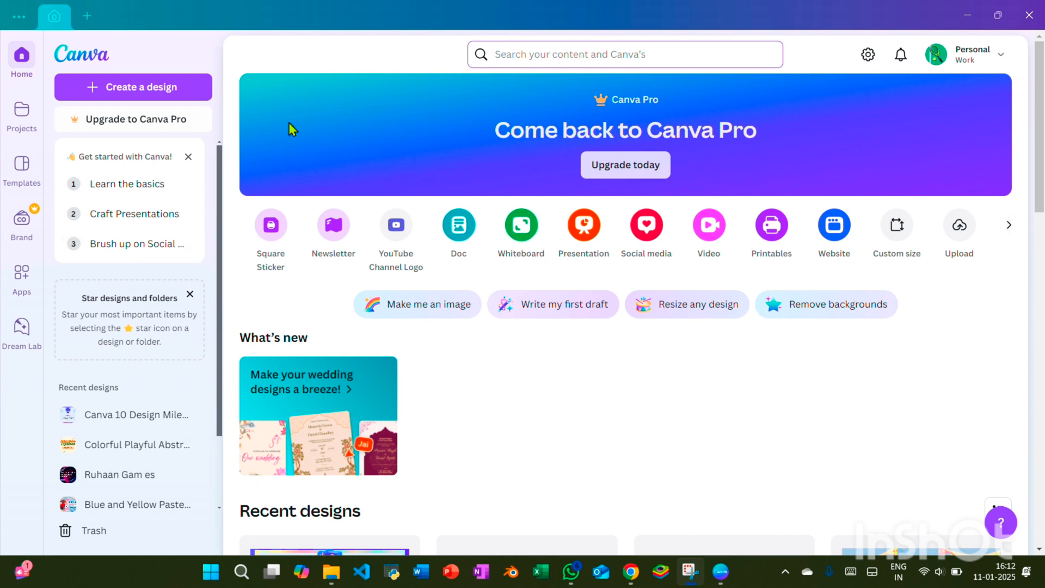
pyautogui.click(552, 54)
pyautogui.write('we')
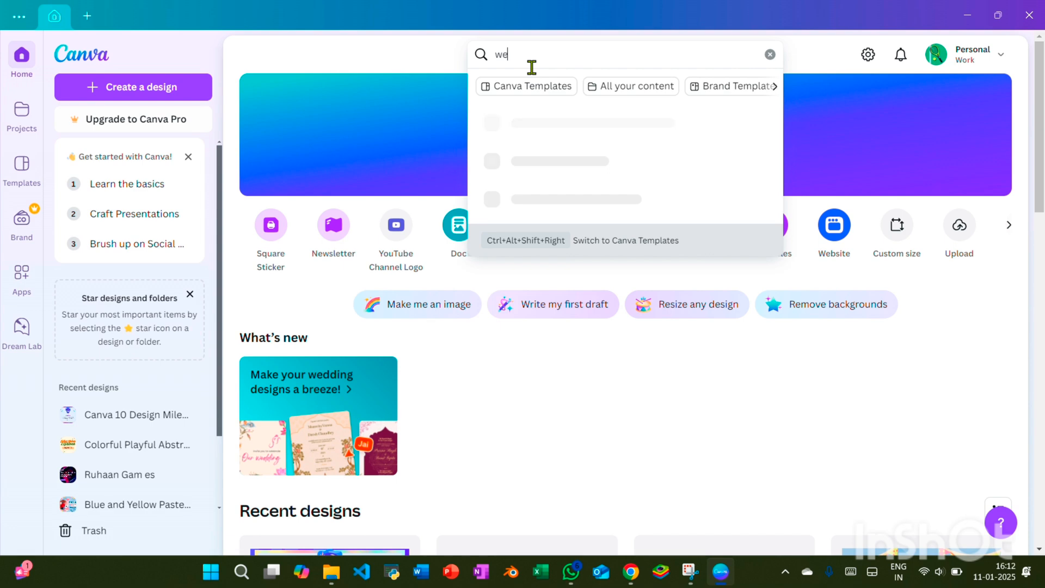
pyautogui.write('bsi')
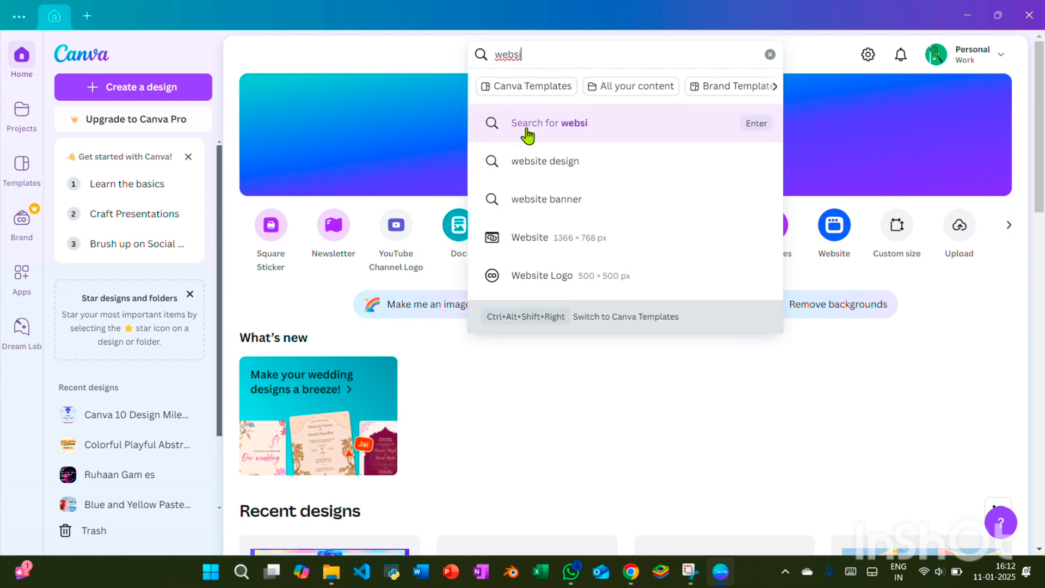
pyautogui.click(568, 239)
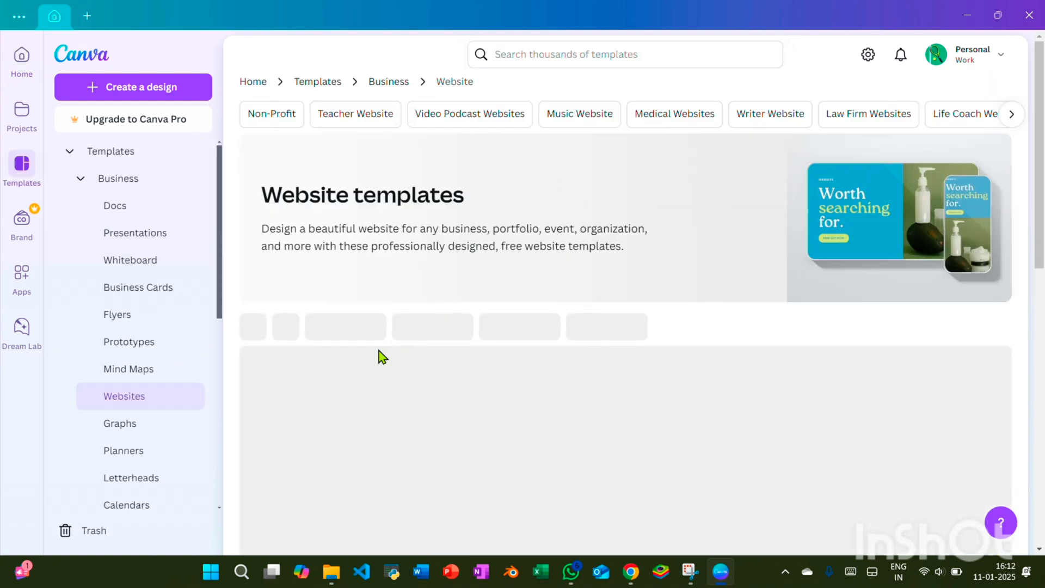
# Browse the website templates and start customising the Yellow Colorful Blocks Food & Restaurant Service Website template
pyautogui.scroll(-3, 364, 326)
pyautogui.scroll(3, 361, 324)
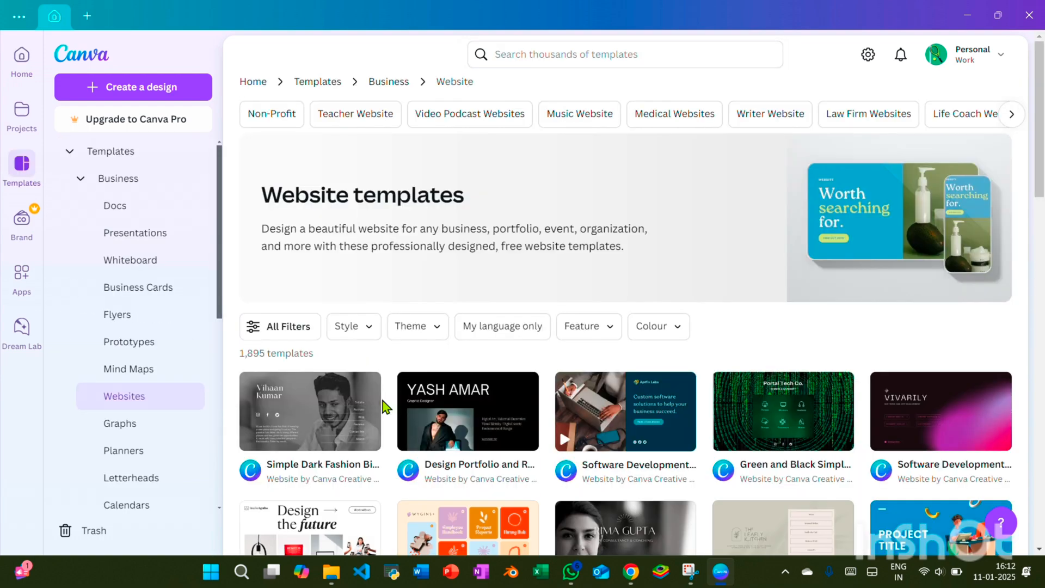
pyautogui.scroll(-8, 387, 409)
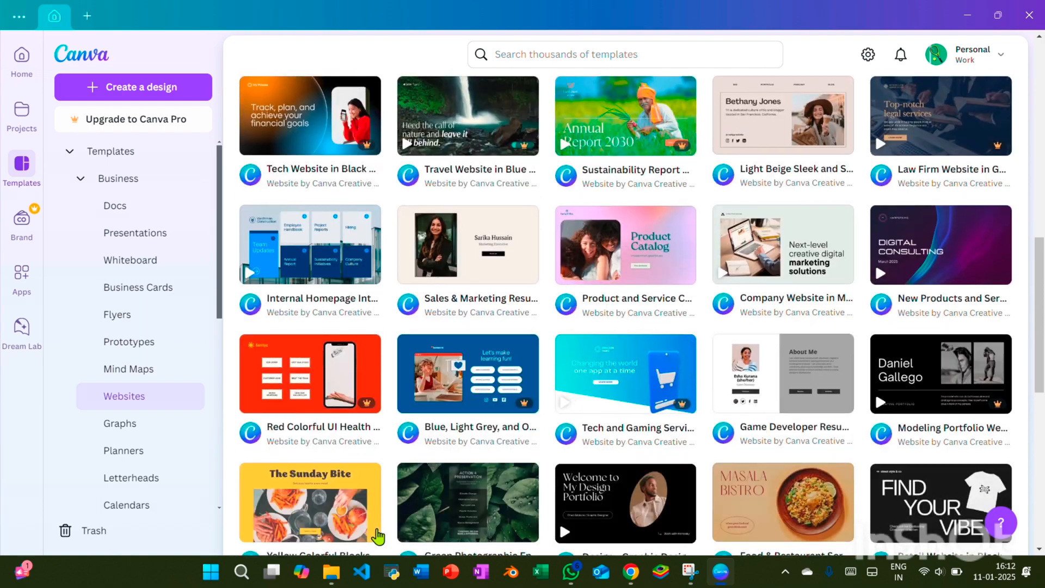
pyautogui.scroll(-2, 415, 301)
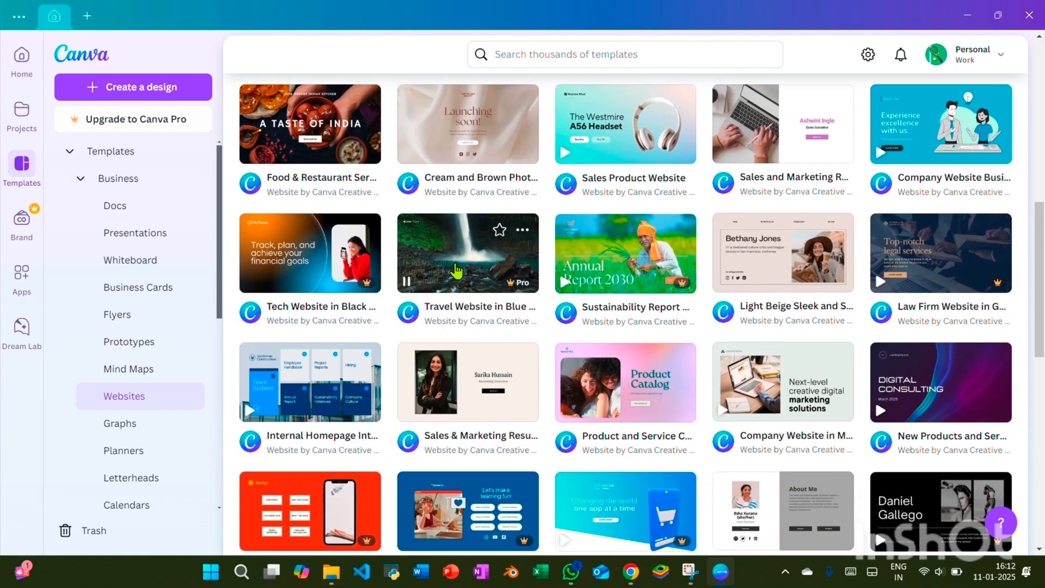
pyautogui.scroll(-6, 456, 274)
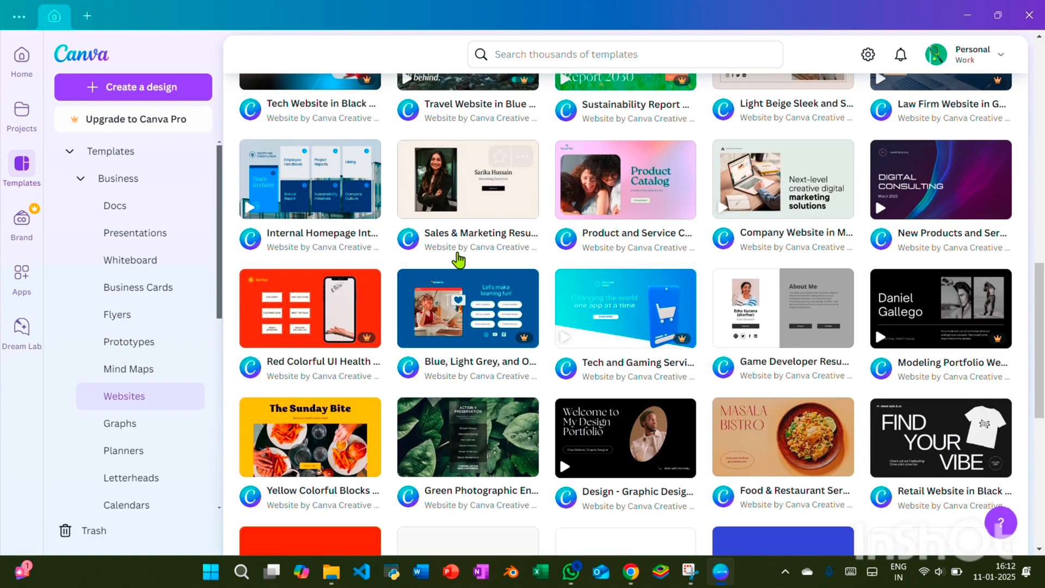
pyautogui.scroll(-2, 460, 260)
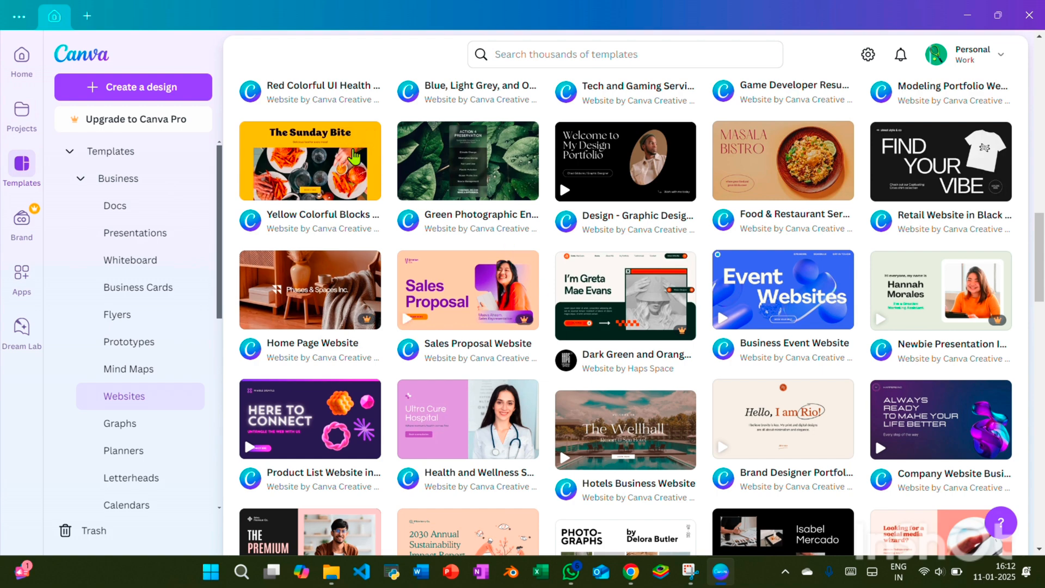
pyautogui.click(319, 196)
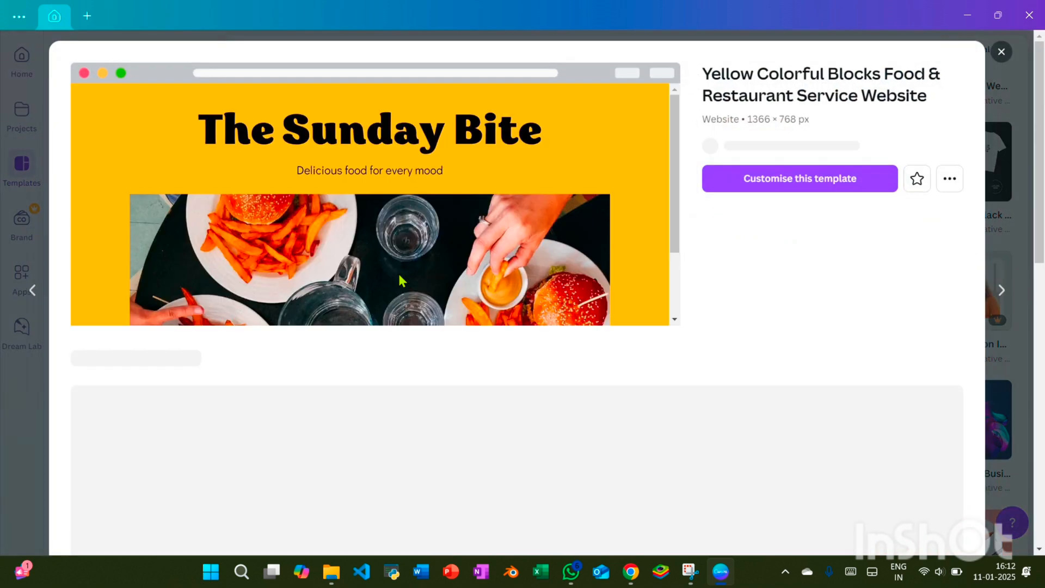
pyautogui.click(804, 204)
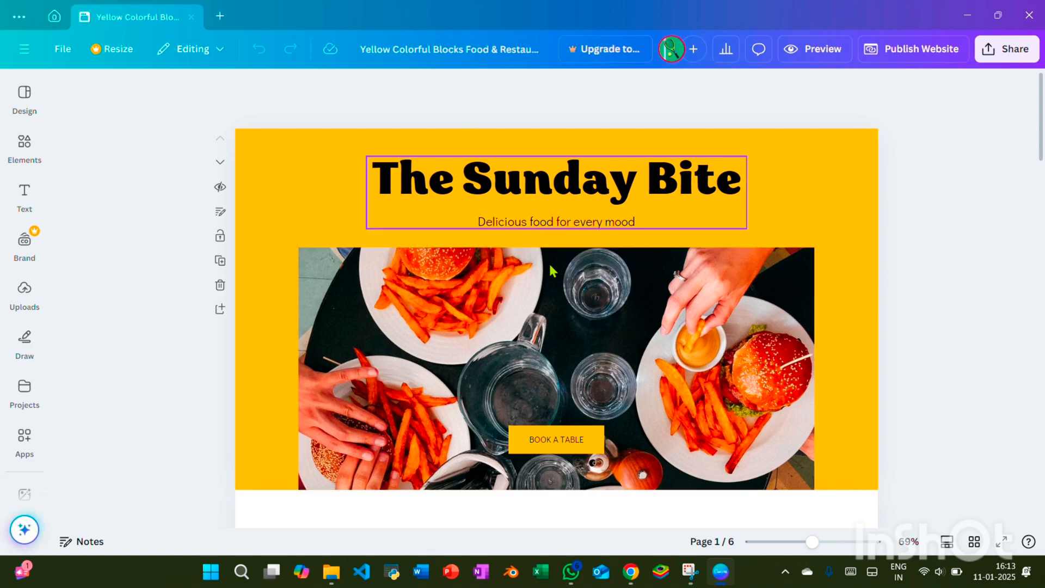
# Apply the Wipe animation to the VIEW FULL MENU button text in the On the Menu section
pyautogui.scroll(-6, 805, 386)
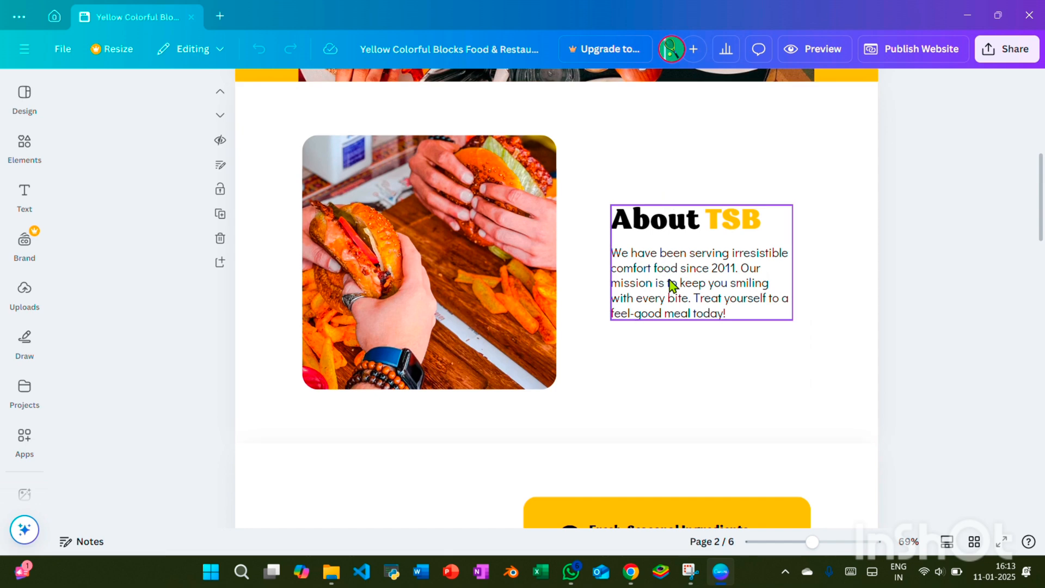
pyautogui.scroll(-1, 682, 272)
pyautogui.scroll(-8, 684, 278)
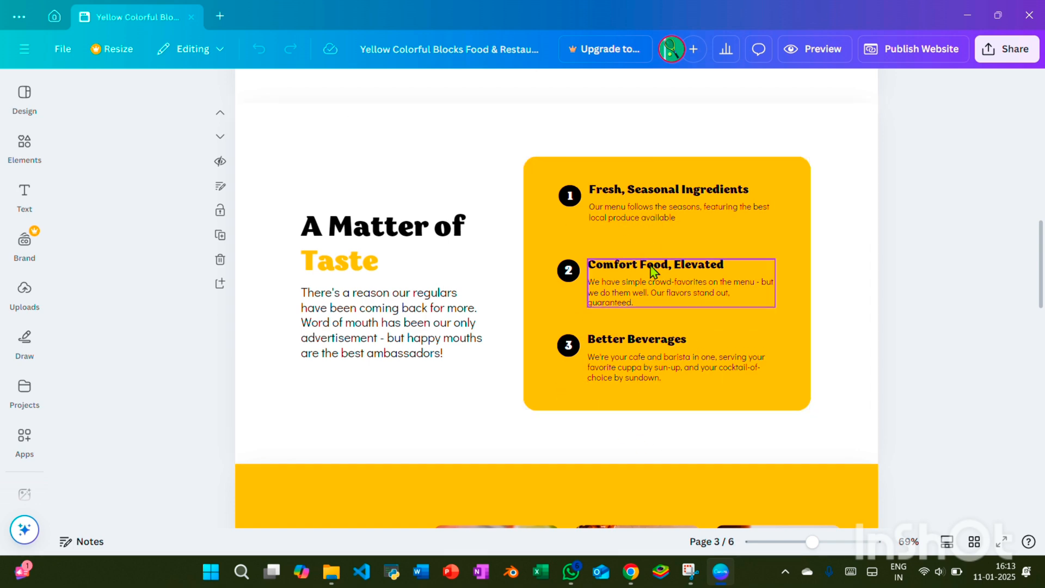
pyautogui.scroll(-4, 432, 271)
pyautogui.scroll(-3, 434, 272)
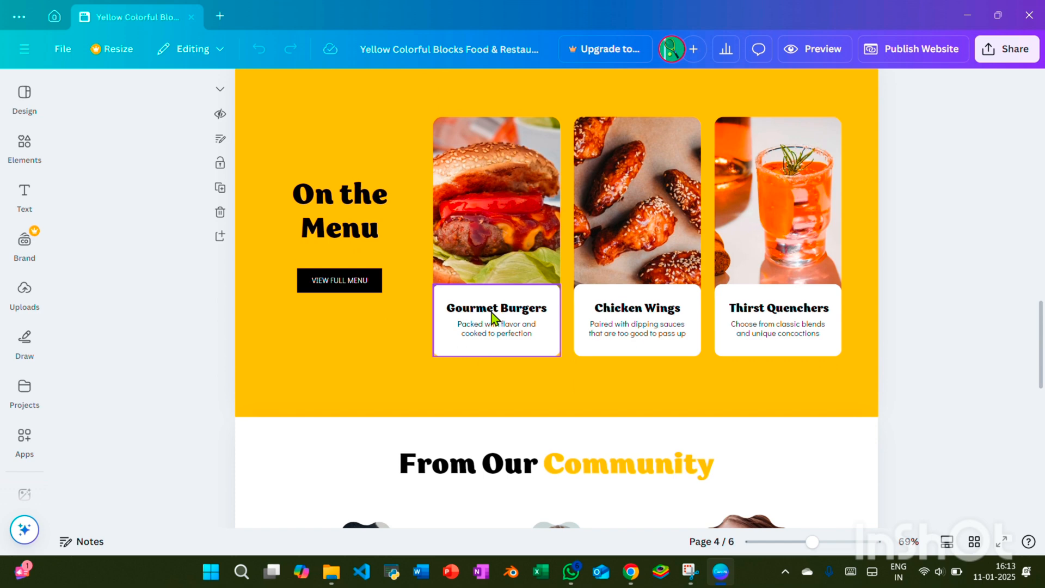
pyautogui.click(353, 290)
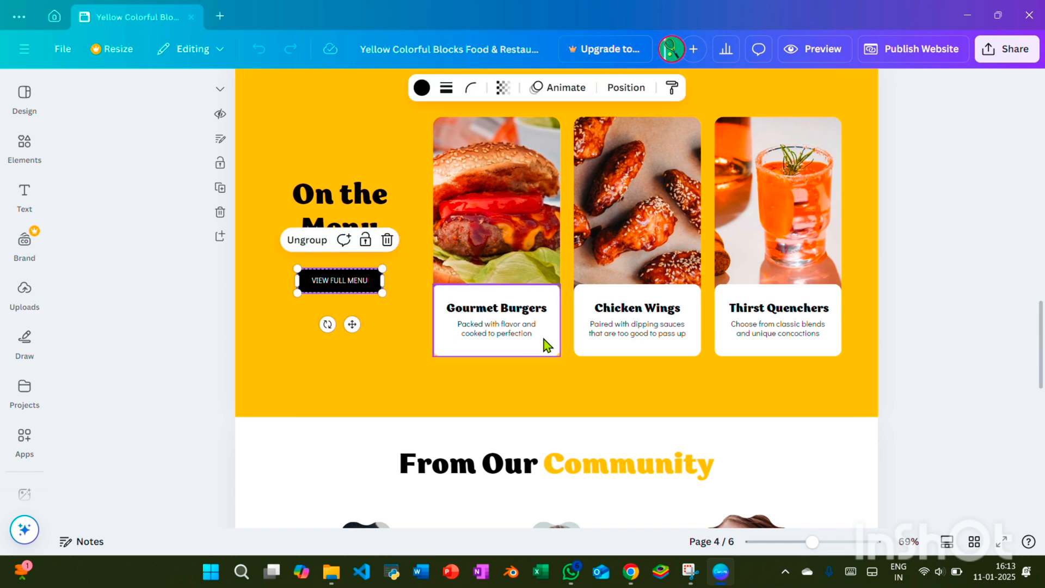
pyautogui.click(618, 333)
pyautogui.click(338, 290)
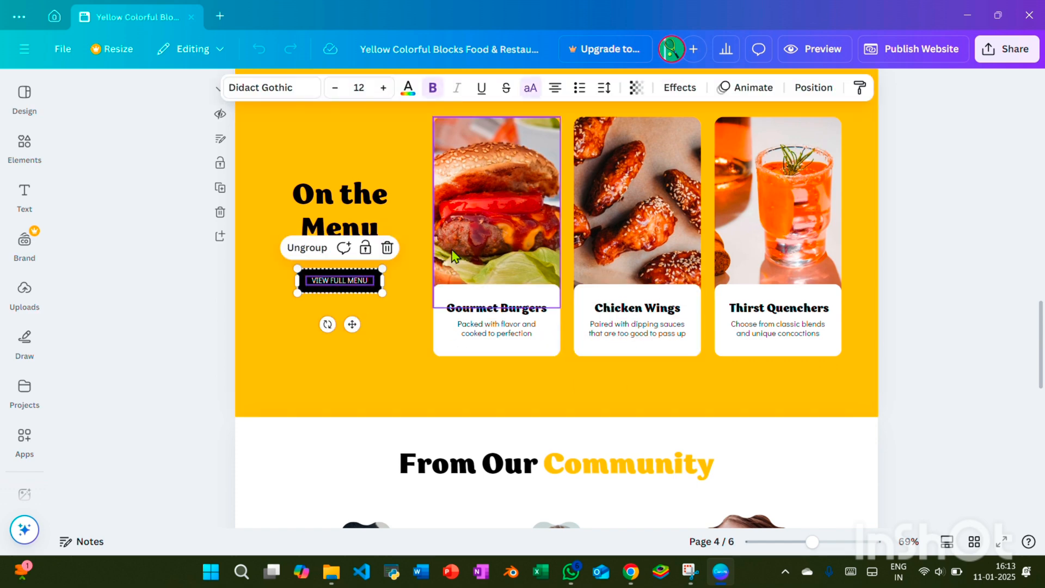
pyautogui.click(740, 88)
pyautogui.click(93, 299)
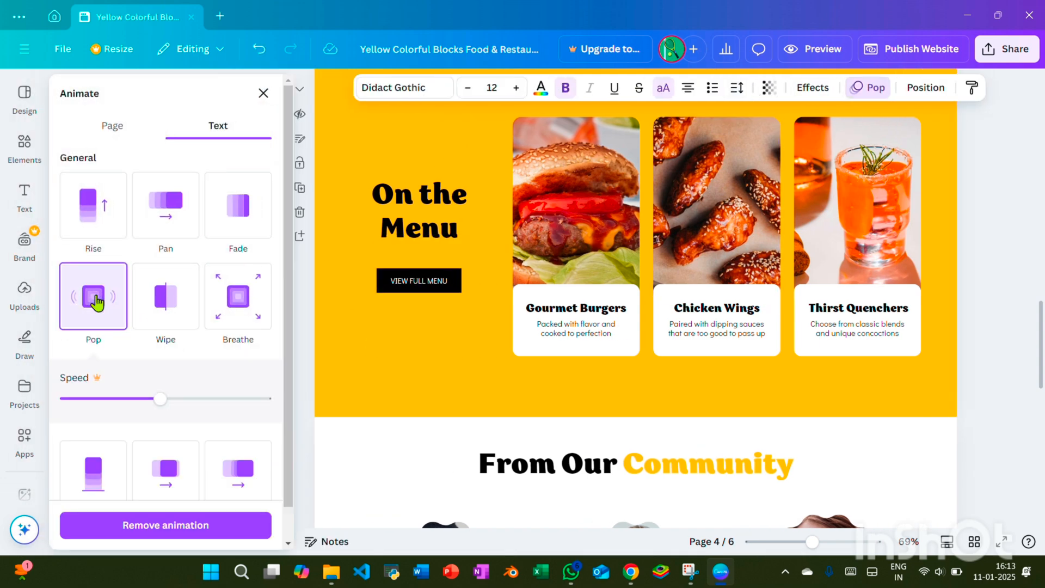
pyautogui.click(167, 311)
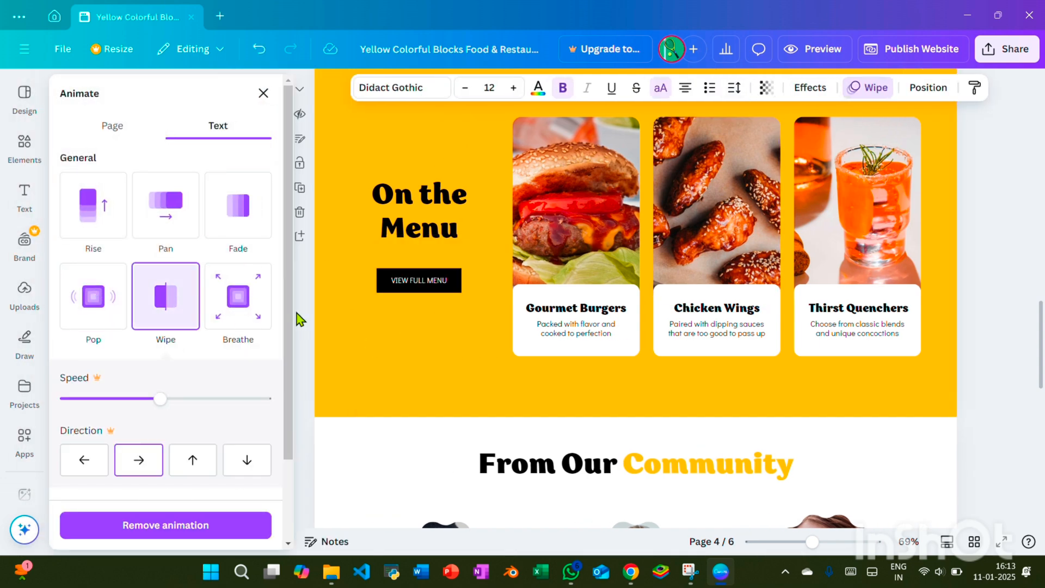
pyautogui.click(263, 94)
# Remove the photo from the first testimonial's frame in the community section on page 5
pyautogui.scroll(-5, 668, 299)
pyautogui.scroll(-3, 642, 308)
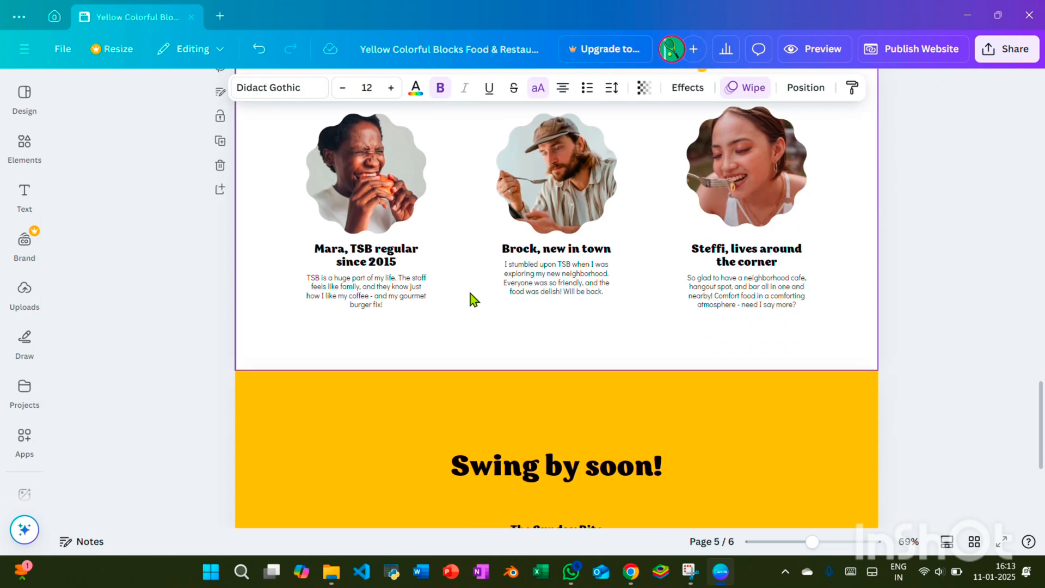
pyautogui.click(356, 163)
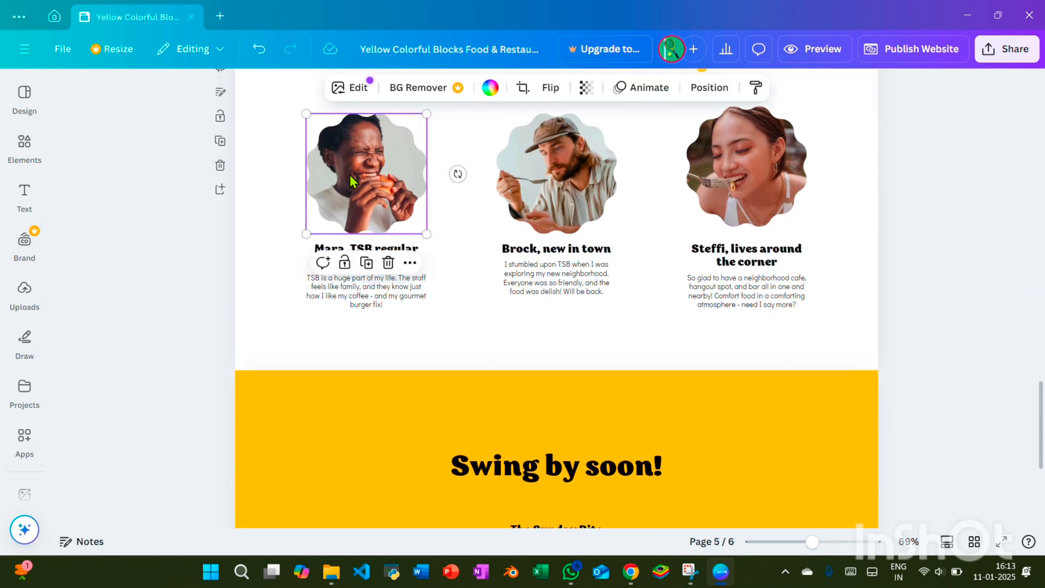
pyautogui.press('Delete')
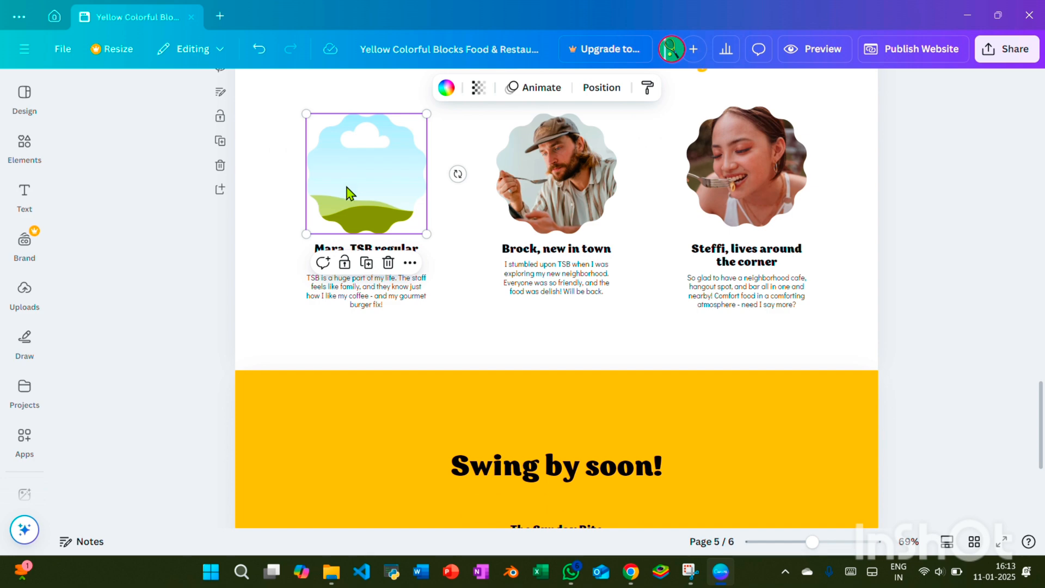
# Replace the three testimonial headings on page 5 with ABC, XYZ and QRS, in that order
pyautogui.click(402, 253)
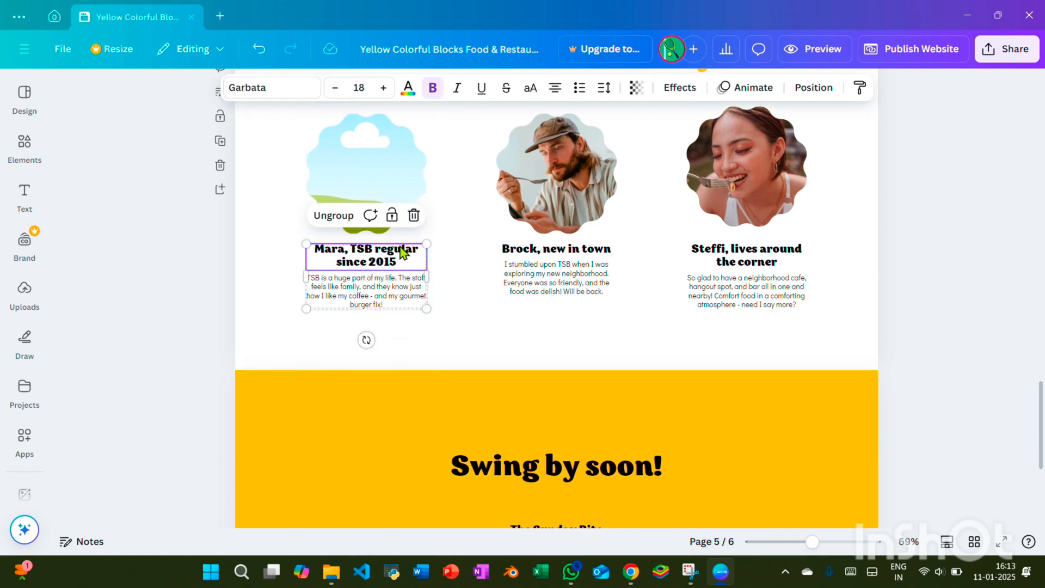
pyautogui.doubleClick(412, 258)
pyautogui.write('ABC')
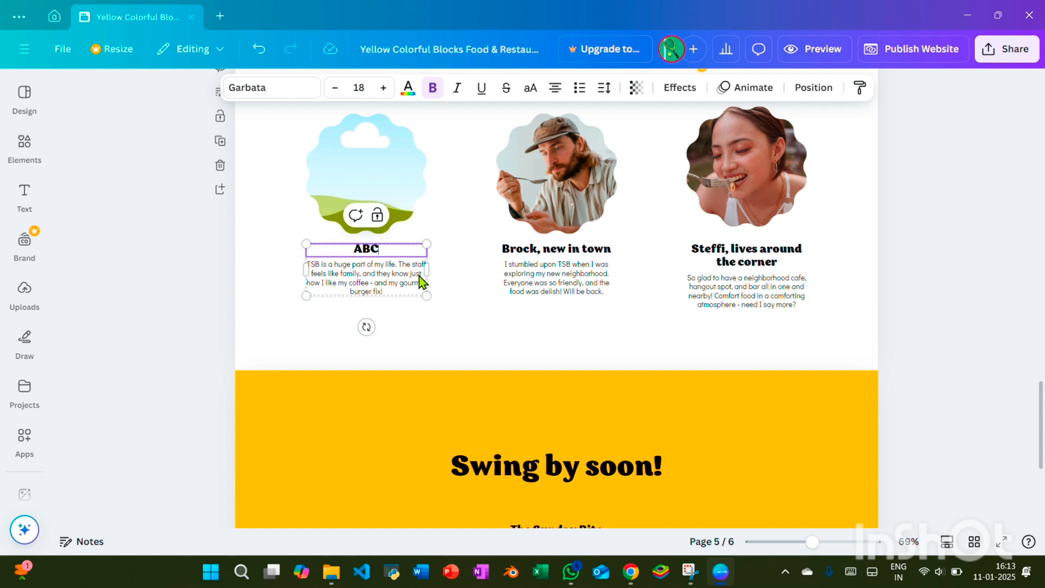
pyautogui.click(551, 251)
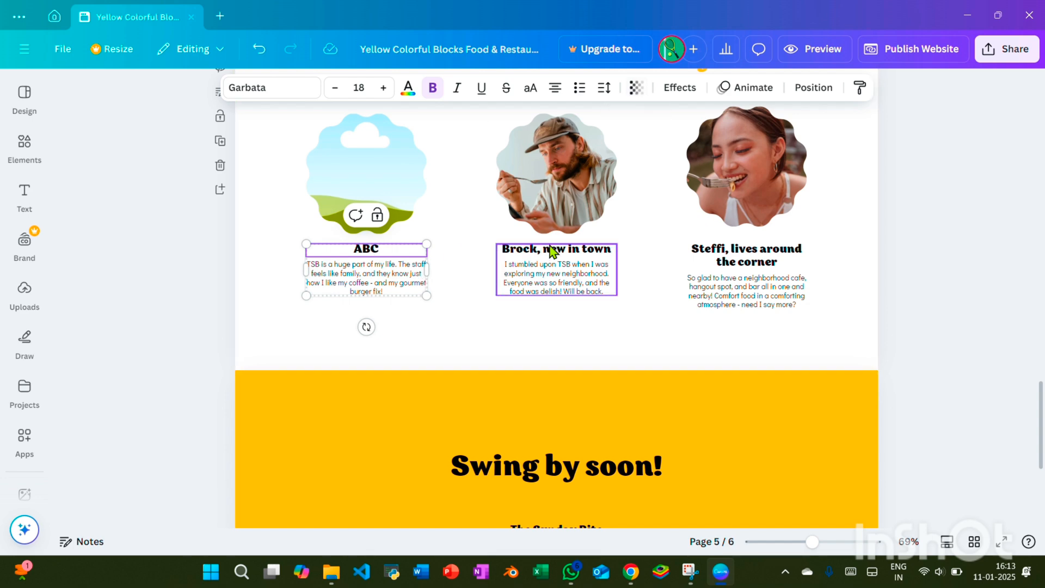
pyautogui.doubleClick(550, 246)
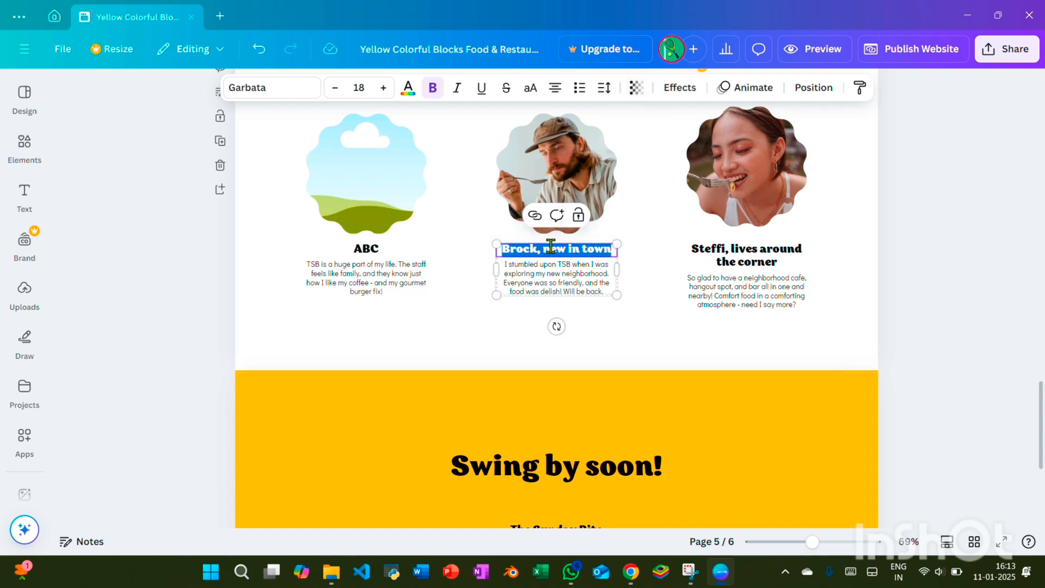
pyautogui.write('x')
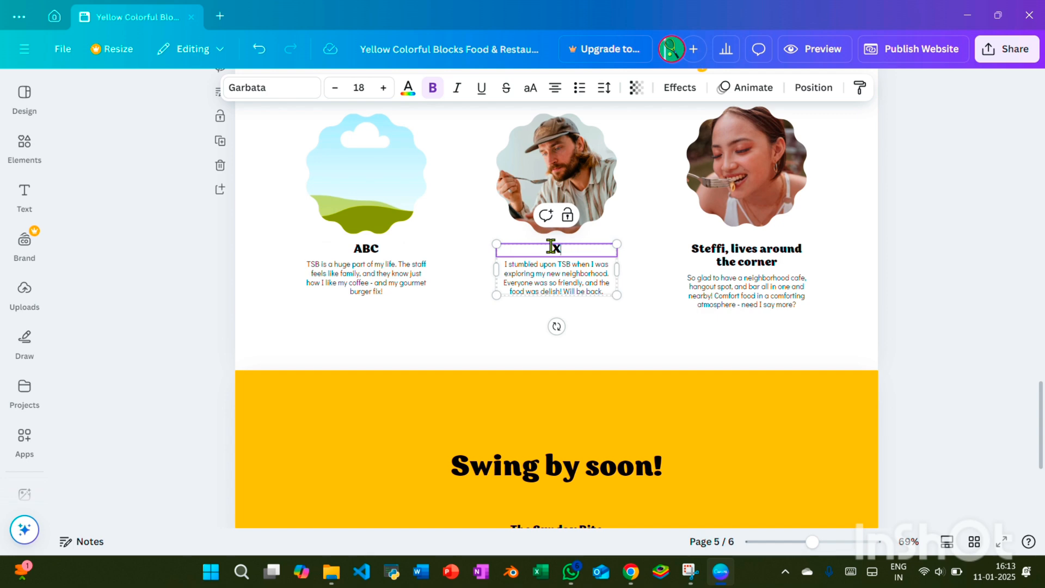
pyautogui.click(774, 264)
pyautogui.doubleClick(771, 256)
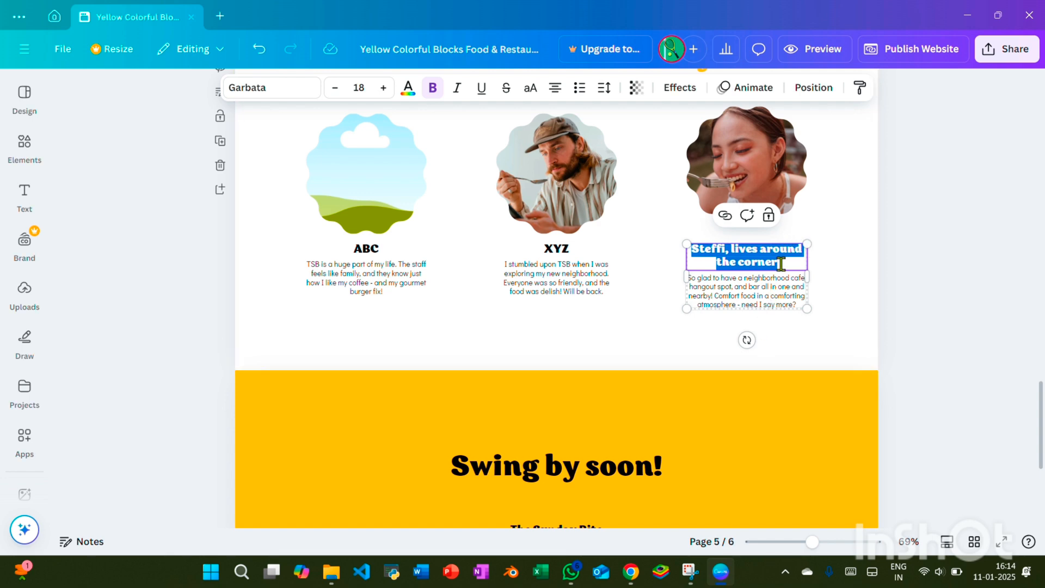
pyautogui.write('QRS')
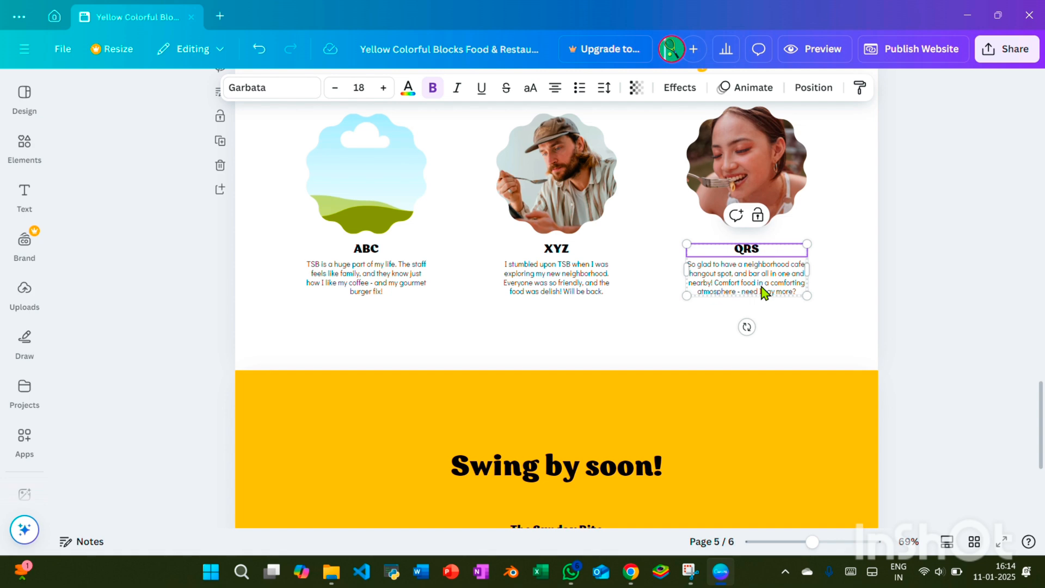
# Replace the description under the QRS heading with "A very well qualified chef"
pyautogui.moveTo(745, 299)
pyautogui.mouseDown()
pyautogui.moveTo(753, 282)
pyautogui.moveTo(754, 292)
pyautogui.mouseUp()
pyautogui.click(711, 270)
pyautogui.doubleClick(721, 266)
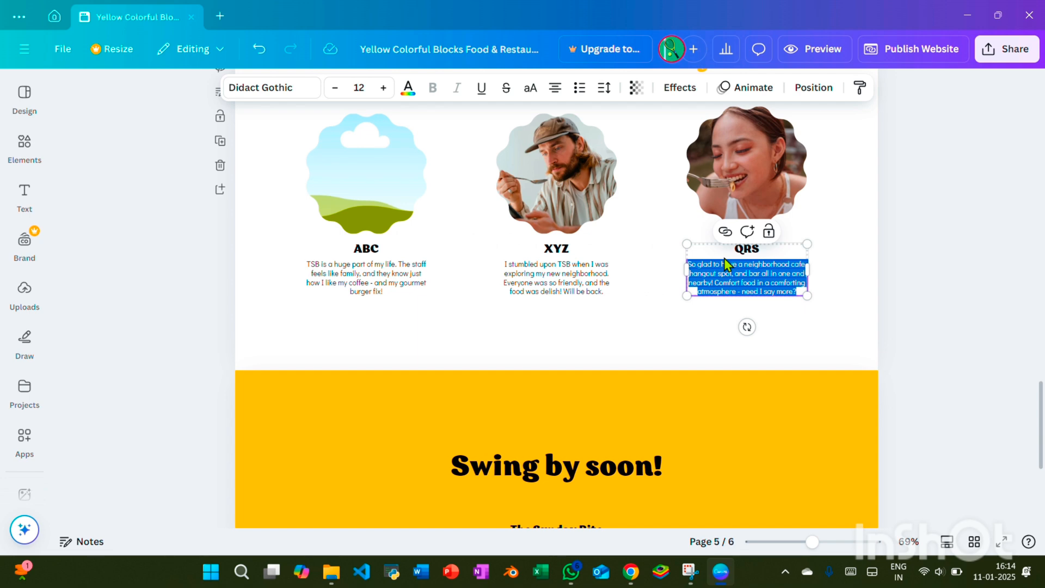
pyautogui.write('Ch')
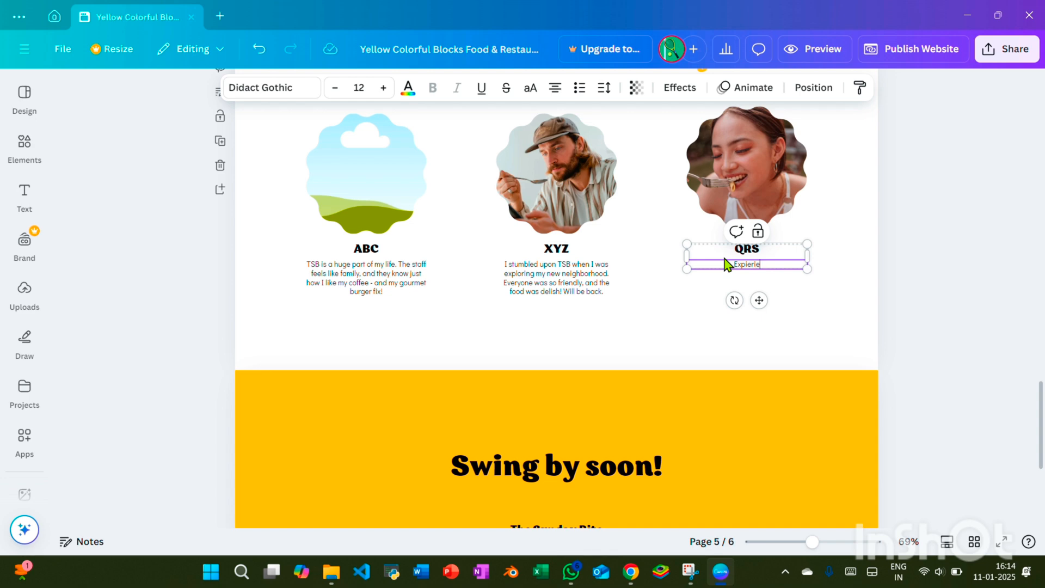
pyautogui.write('Experienced')
pyautogui.rightClick(749, 265)
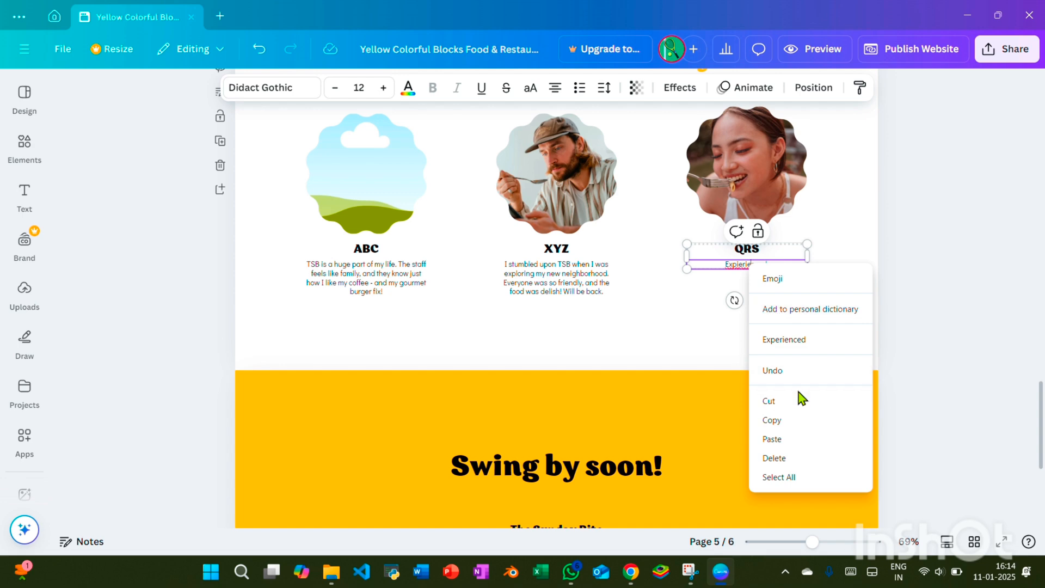
pyautogui.click(793, 341)
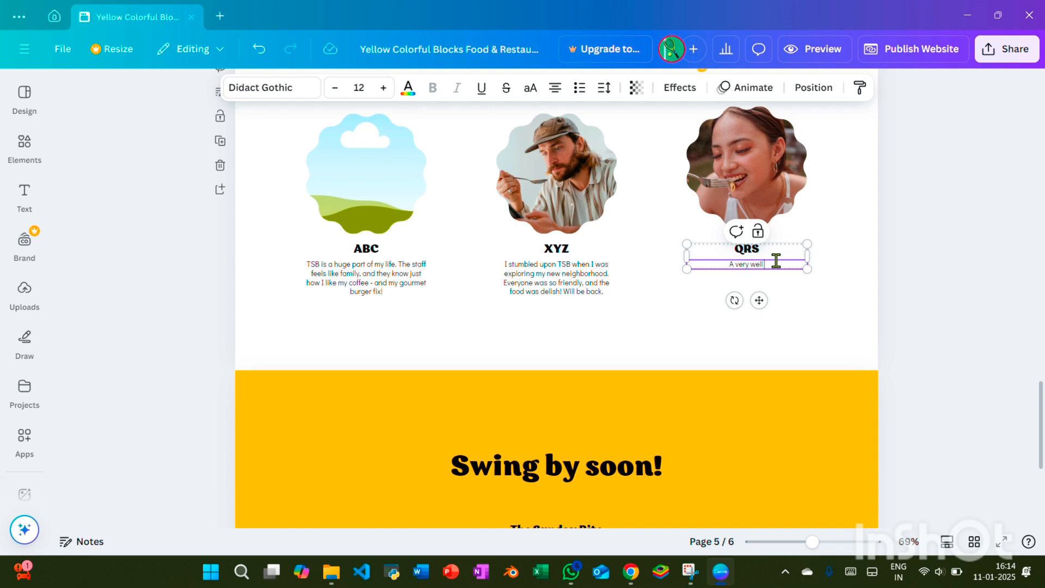
pyautogui.write('ualified chef')
# Remove the photo from the frame above XYZ and undo the accidental move of the QRS photo
pyautogui.click(525, 174)
pyautogui.press('Delete')
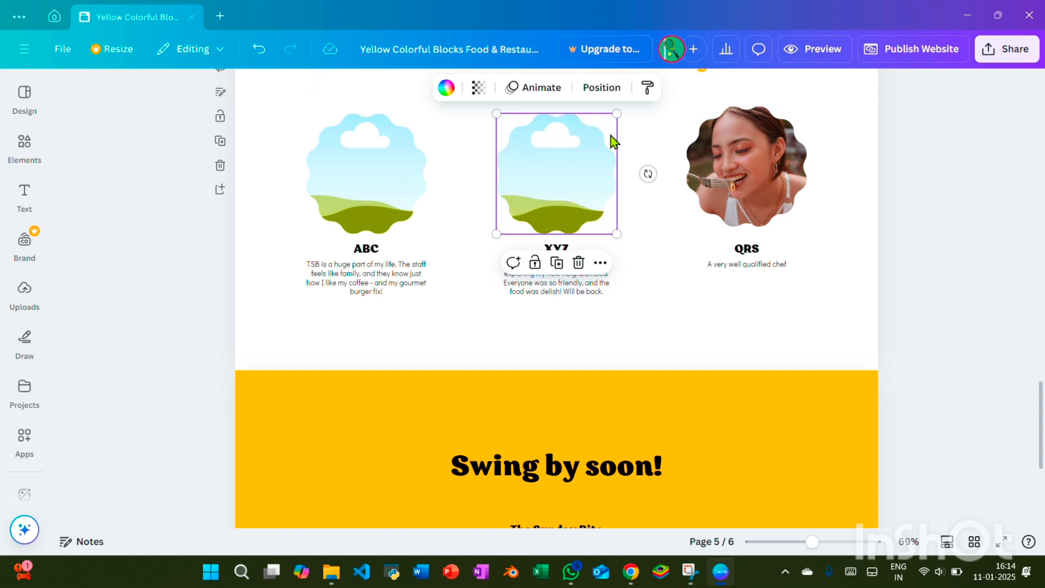
pyautogui.click(770, 171)
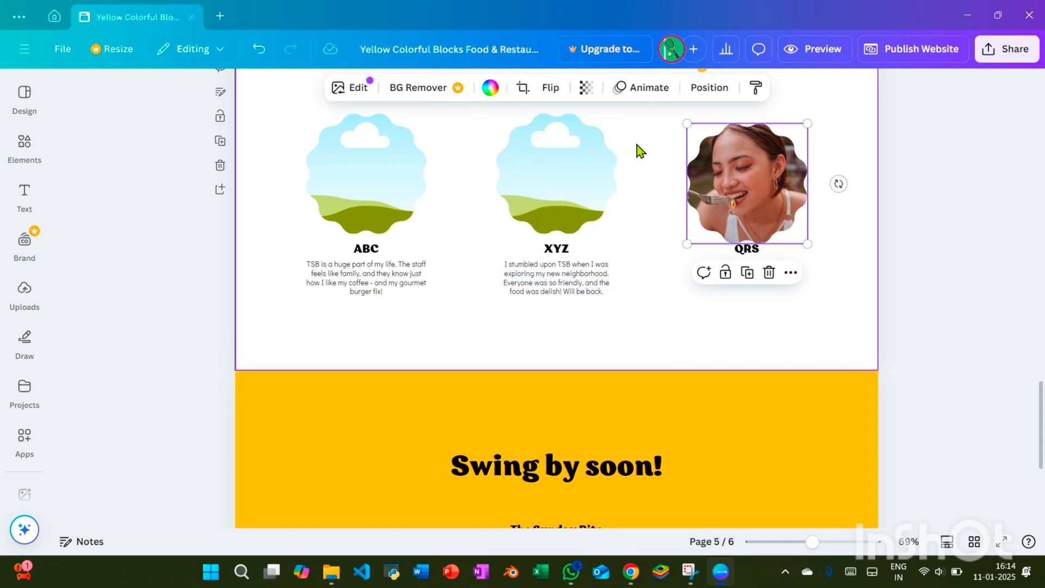
pyautogui.click(259, 50)
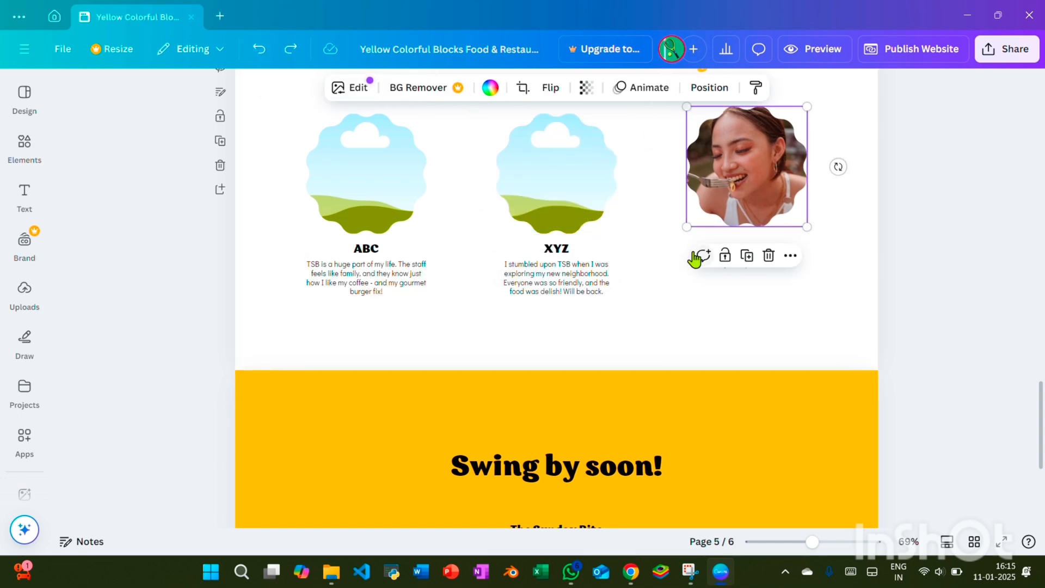
# Remove the photo from the frame above QRS in the community section on page 5
pyautogui.press('super+shift+s')
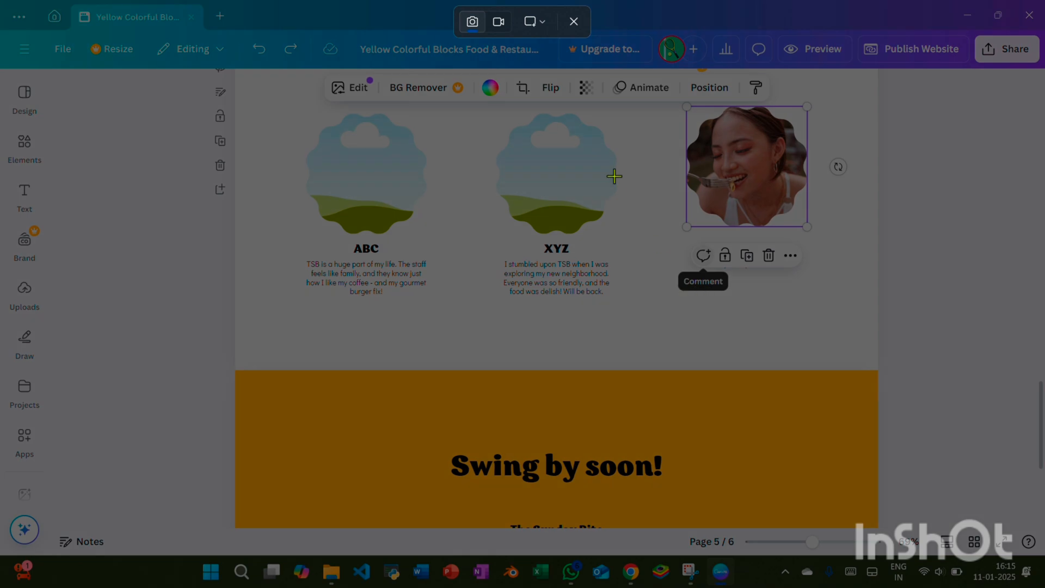
pyautogui.click(573, 22)
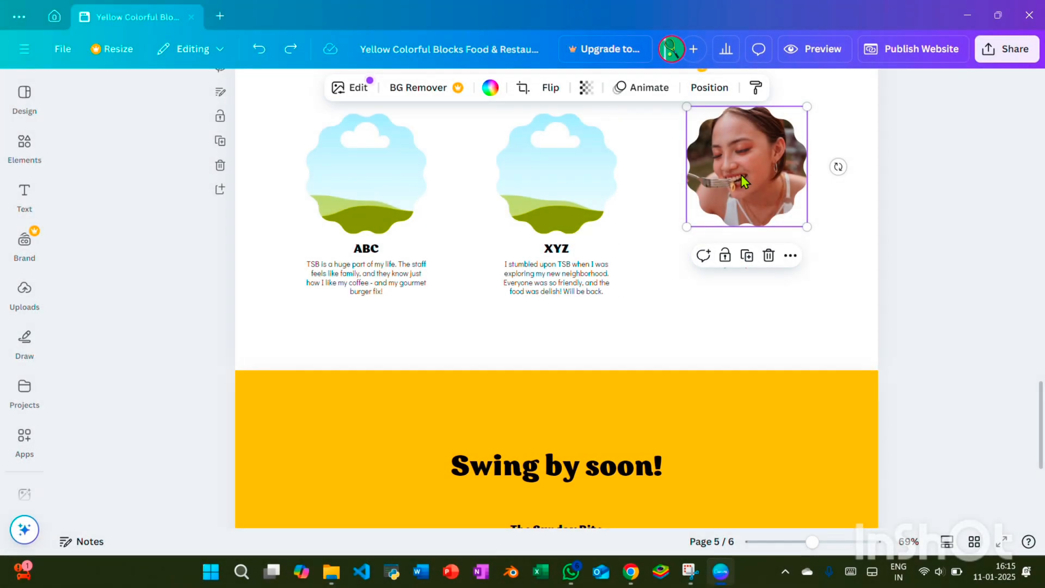
pyautogui.press('Delete')
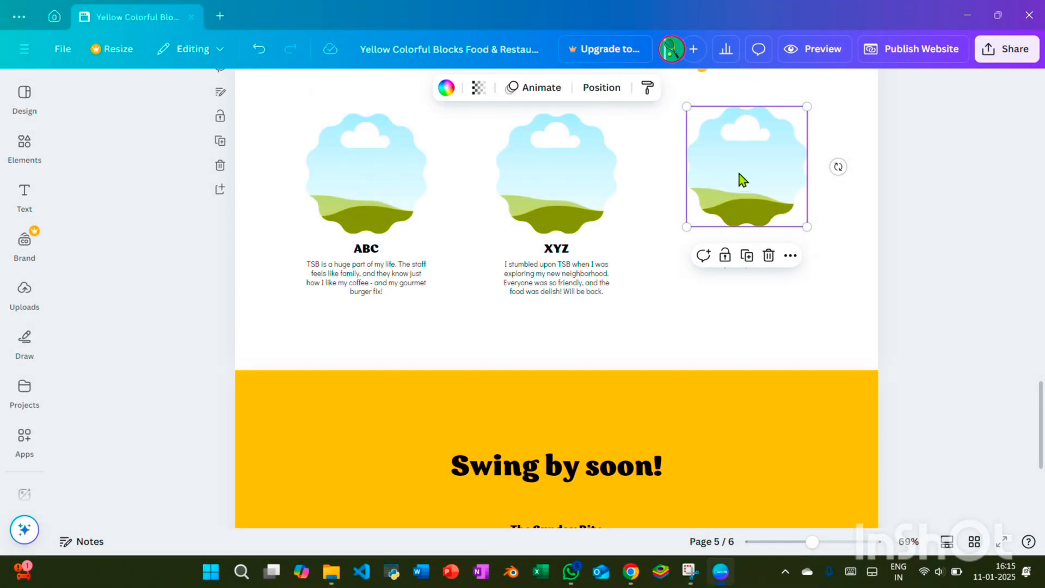
pyautogui.click(1005, 243)
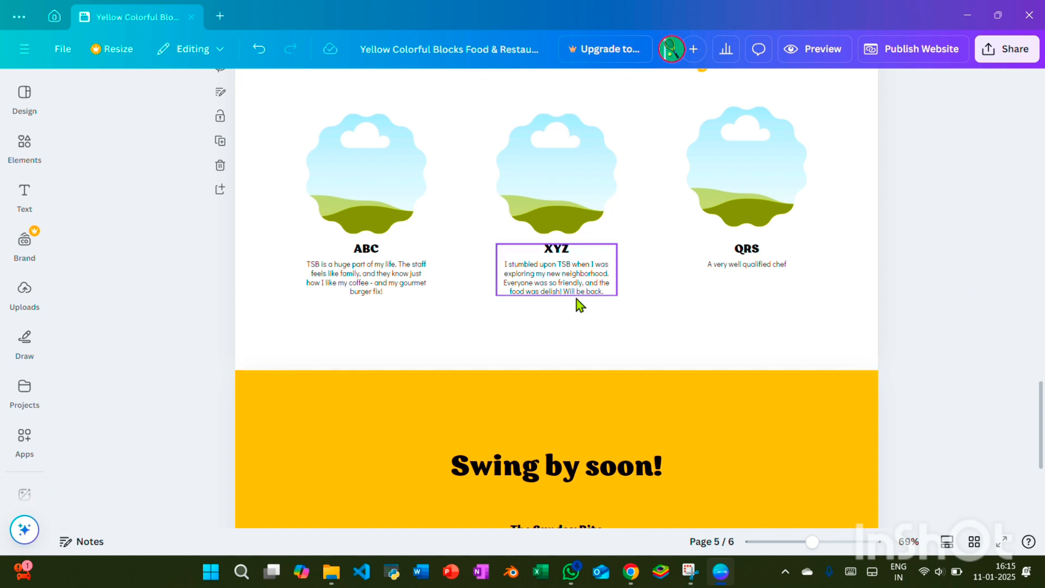
# Replace the placeholder under the Email Address heading on the "Swing by soon!" page with the contact's e-mail
pyautogui.scroll(-5, 596, 329)
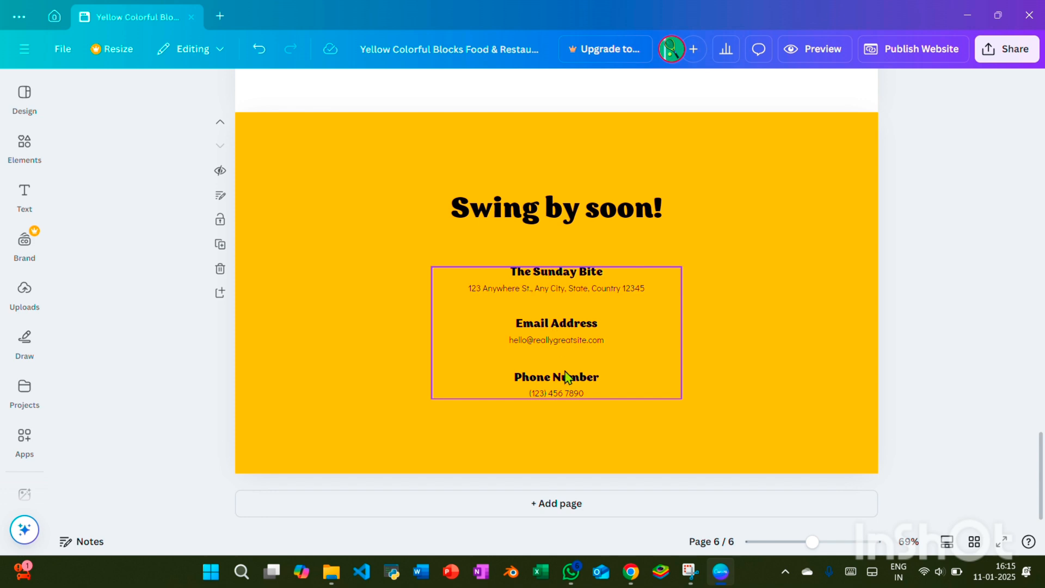
pyautogui.click(569, 344)
pyautogui.doubleClick(570, 342)
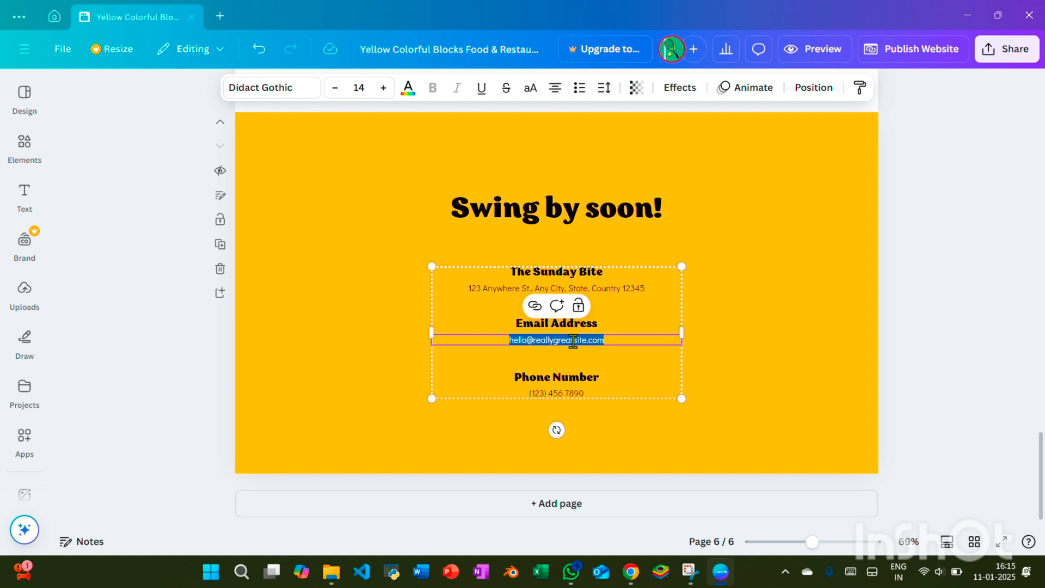
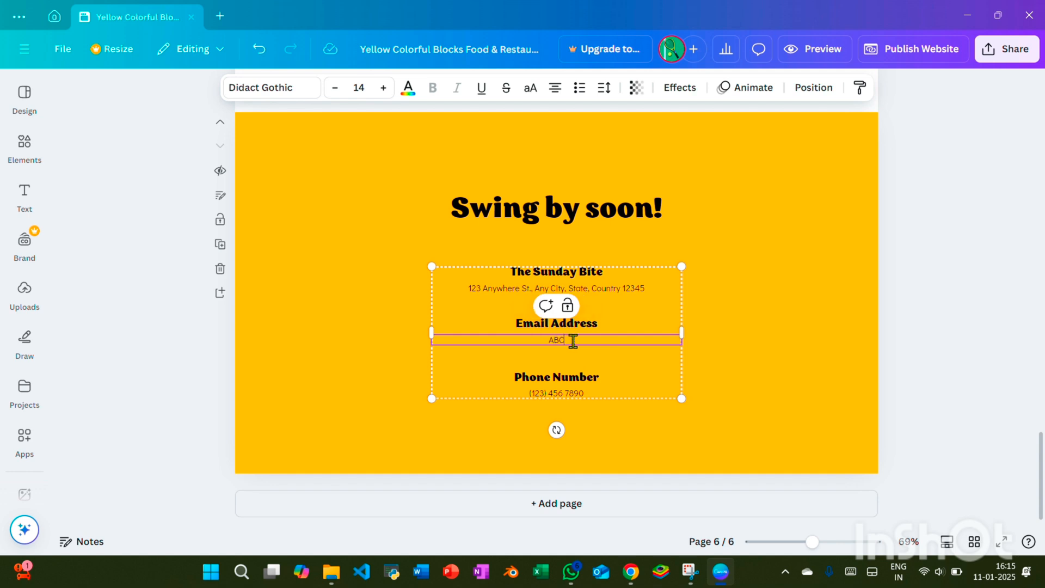
pyautogui.moveTo(580, 389); pyautogui.dragTo(570, 393)
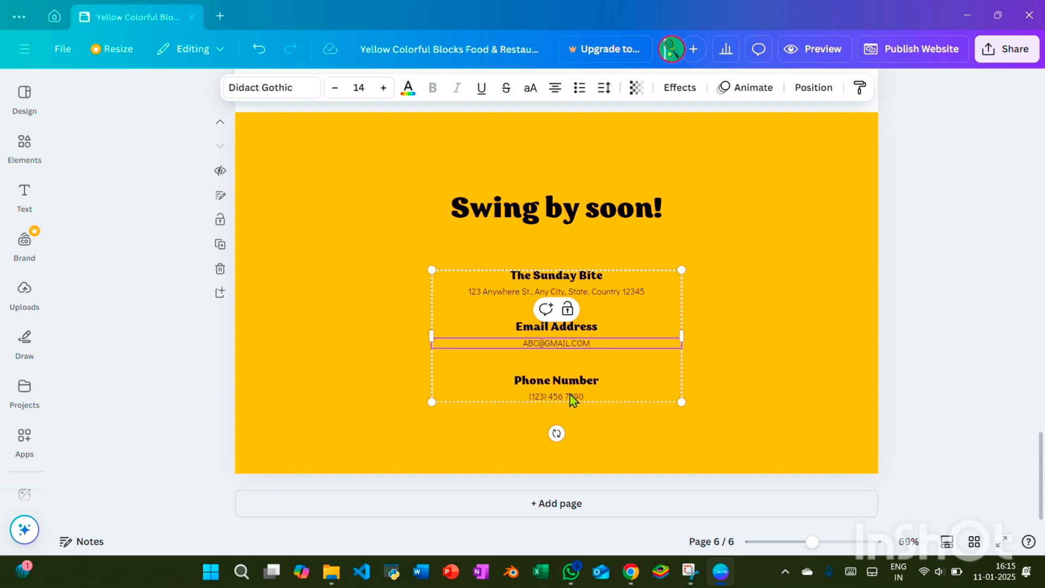
pyautogui.click(941, 231)
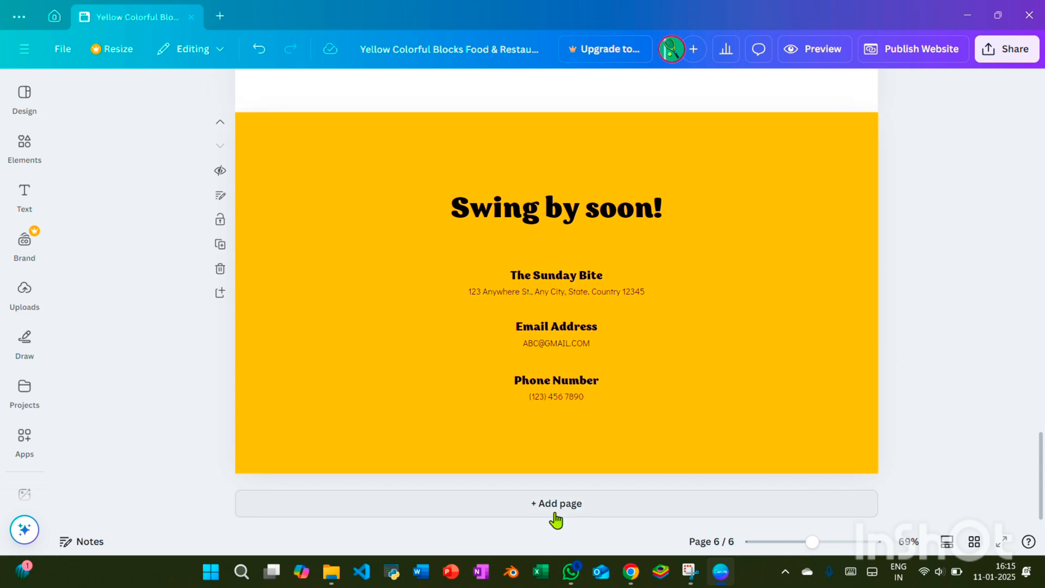
# Duplicate the "On the Menu" page
pyautogui.scroll(10, 707, 357)
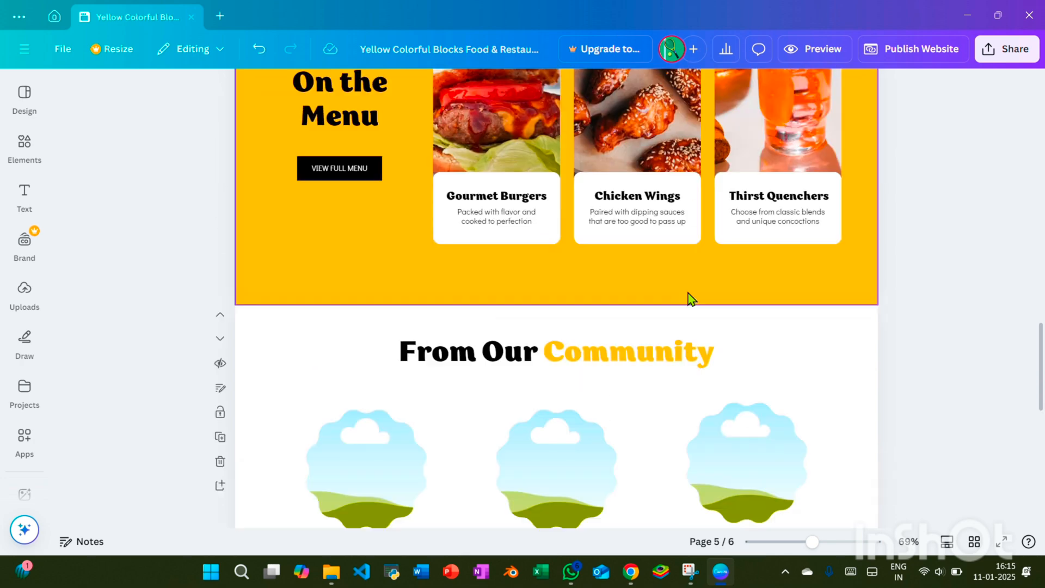
pyautogui.scroll(3, 680, 302)
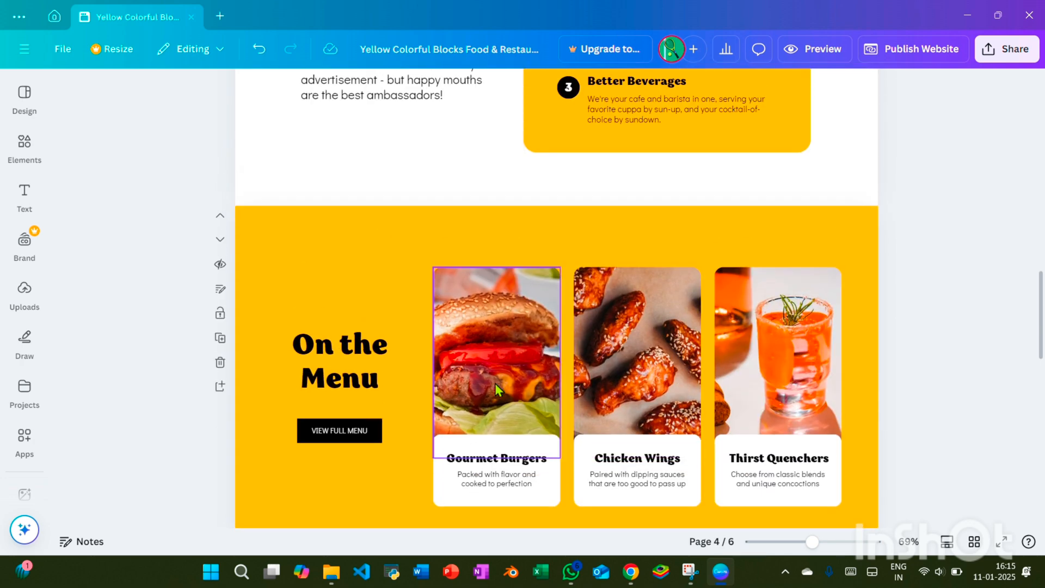
pyautogui.click(393, 467)
pyautogui.rightClick(398, 493)
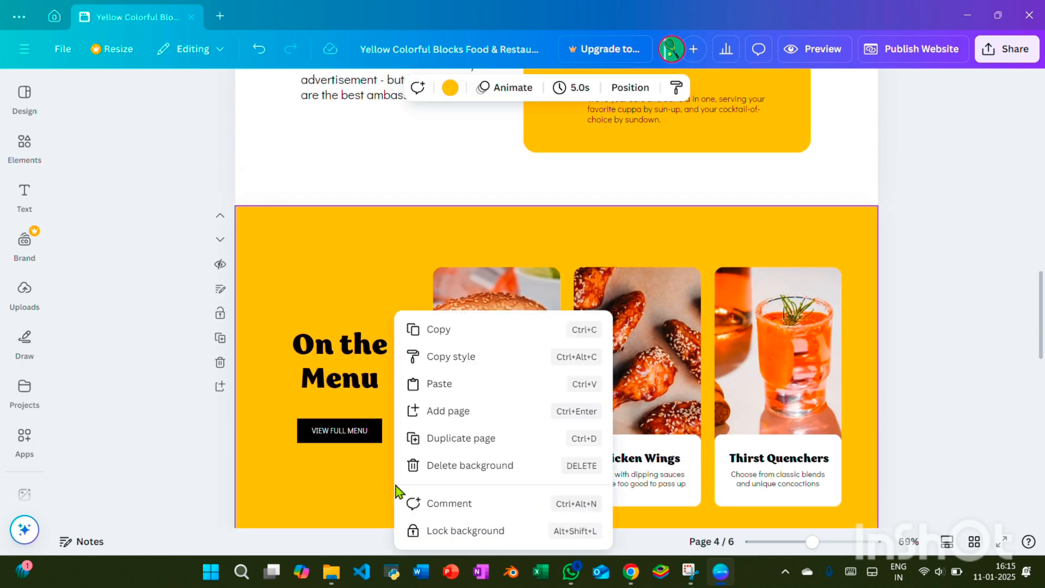
pyautogui.click(415, 445)
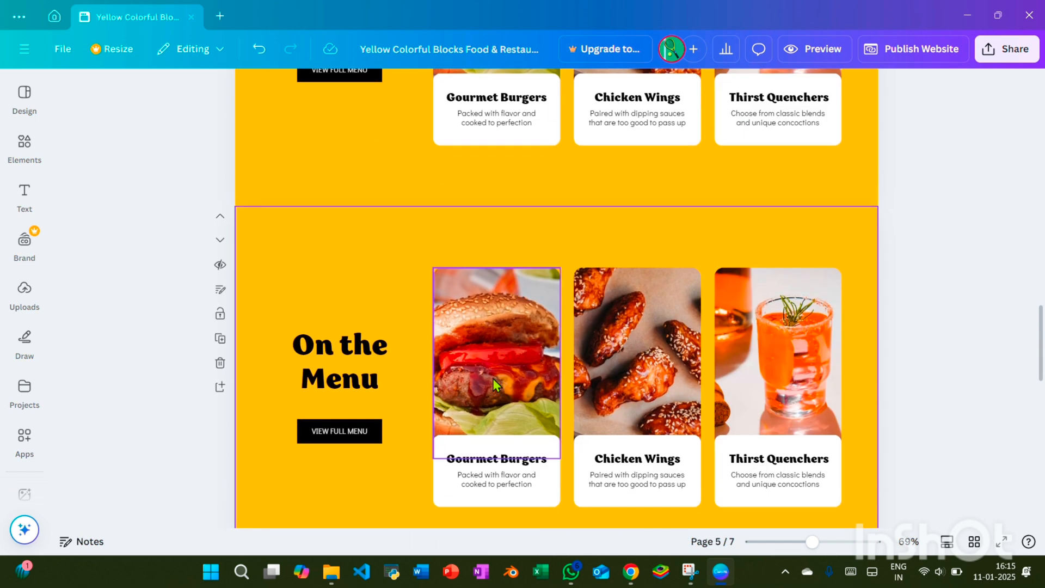
# Replace the Gourmet Burgers heading on the duplicated menu page with FRIES
pyautogui.doubleClick(523, 458)
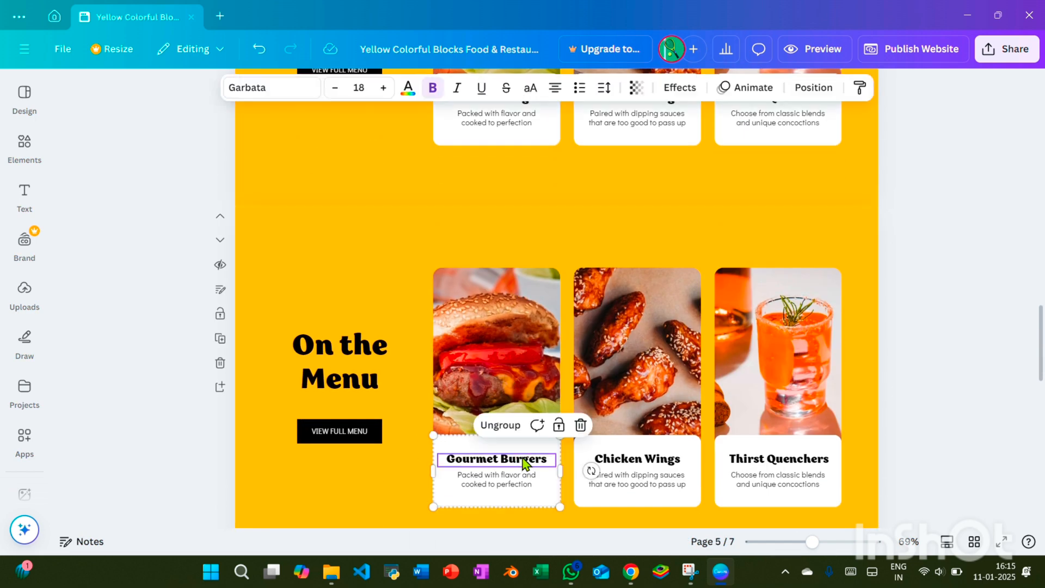
pyautogui.scroll(3, 667, 315)
pyautogui.scroll(-2, 667, 315)
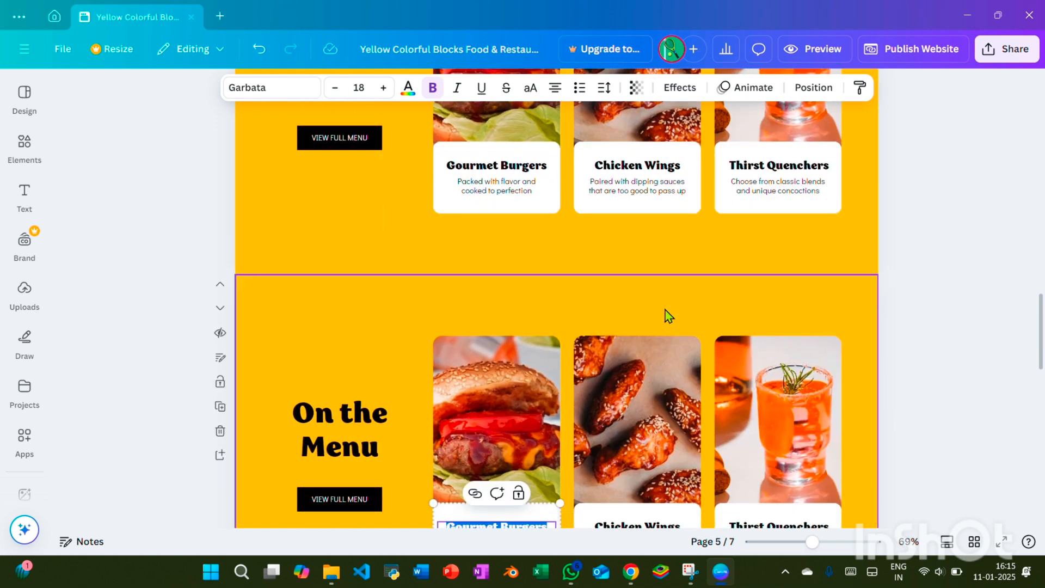
pyautogui.scroll(-3, 626, 388)
pyautogui.scroll(2, 626, 350)
pyautogui.write('FRIES')
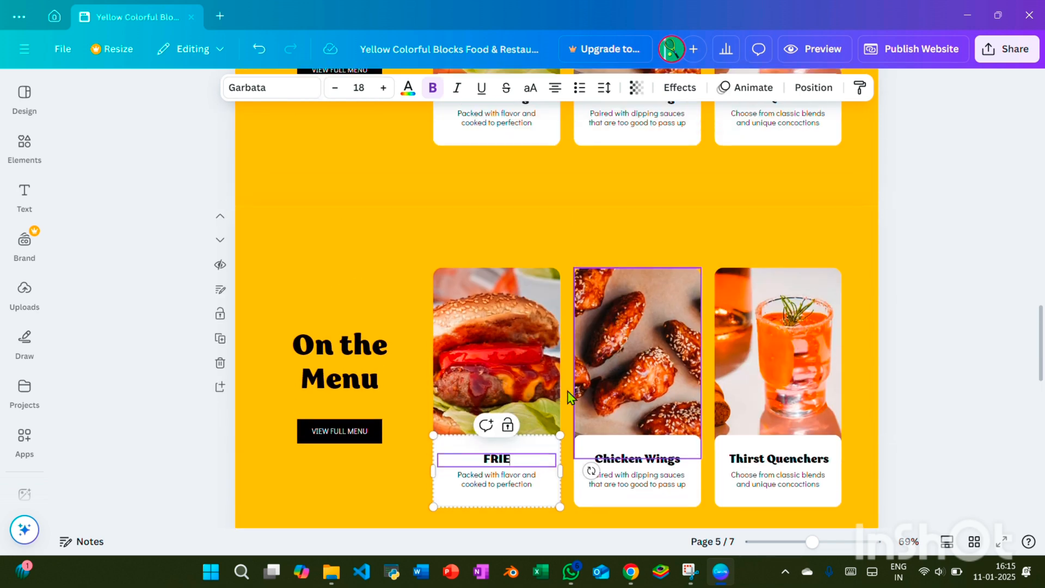
# Switch to Chrome and search Google Images for "french fries"
pyautogui.click(632, 578)
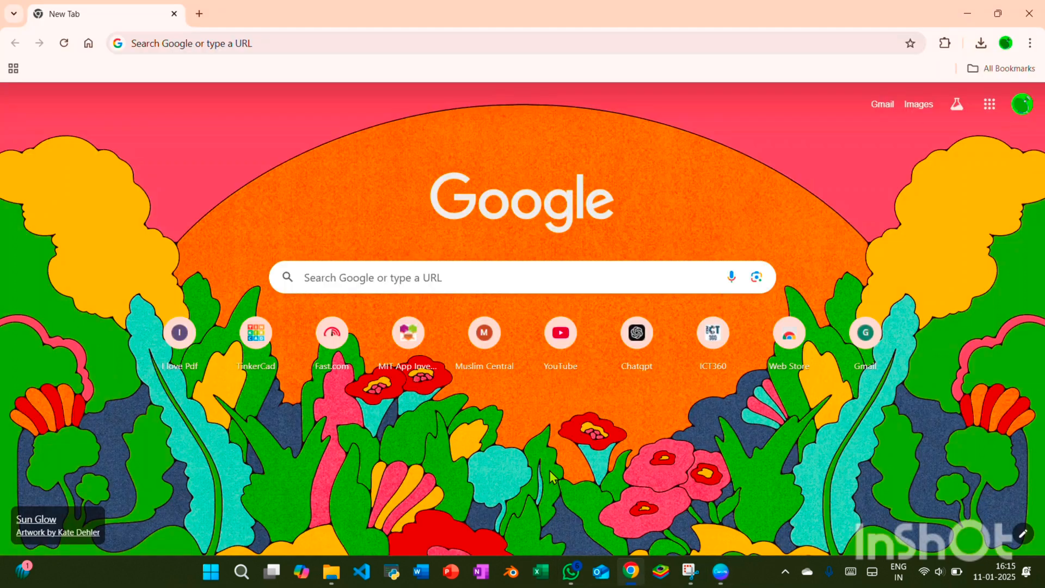
pyautogui.click(142, 43)
pyautogui.write('FR')
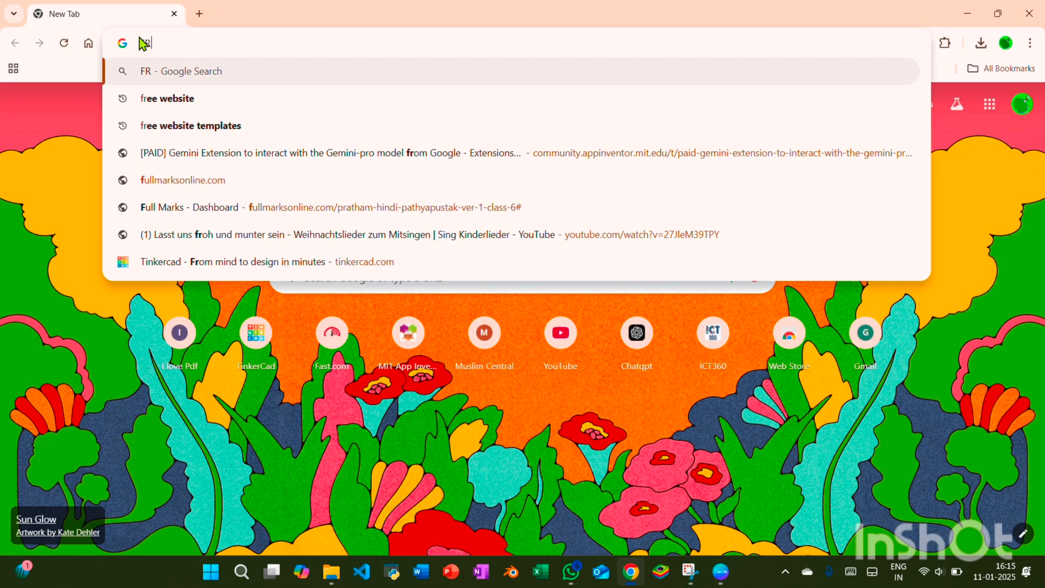
pyautogui.write('ENCH FRIES')
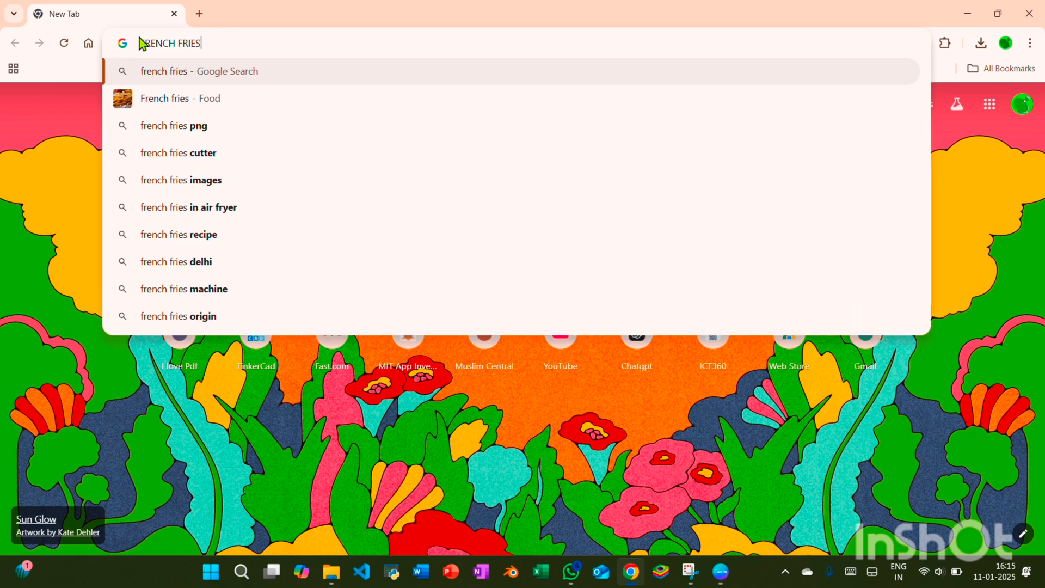
pyautogui.press('Return')
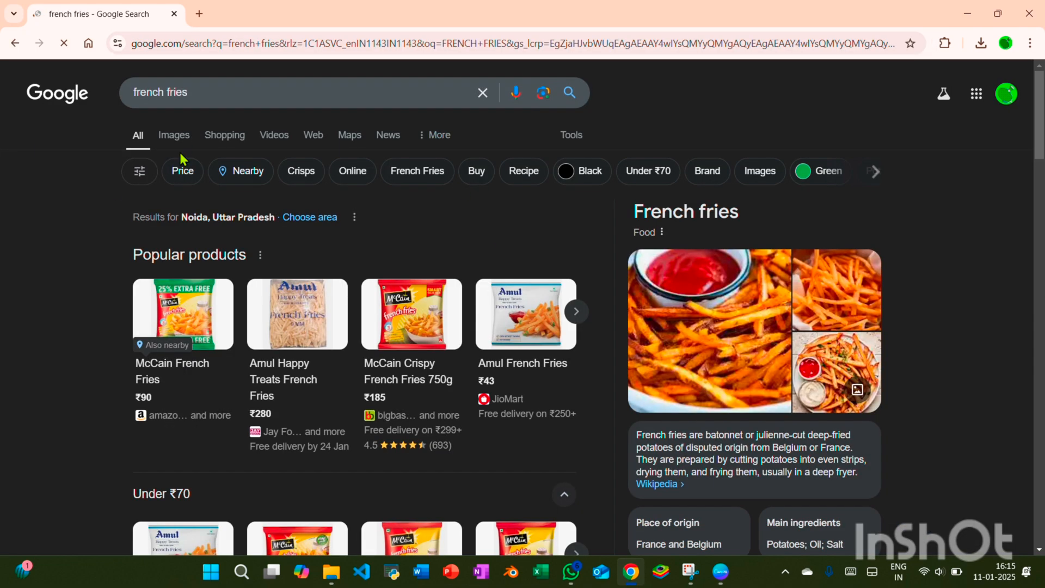
pyautogui.click(173, 135)
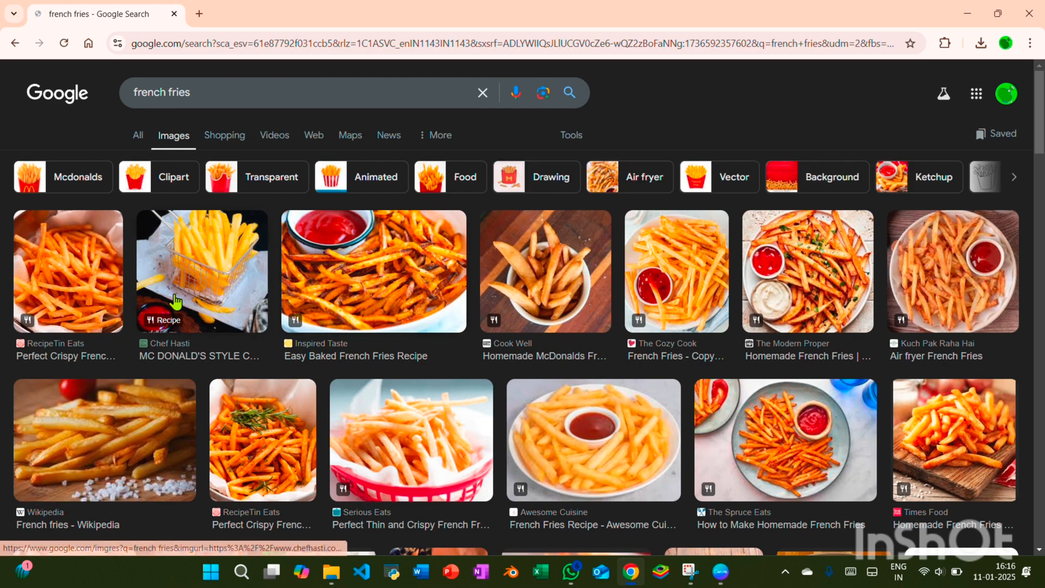
# Save the Chef Hasti french fries image to the Downloads folder as COVER-1-1-scaled
pyautogui.click(175, 301)
pyautogui.rightClick(783, 298)
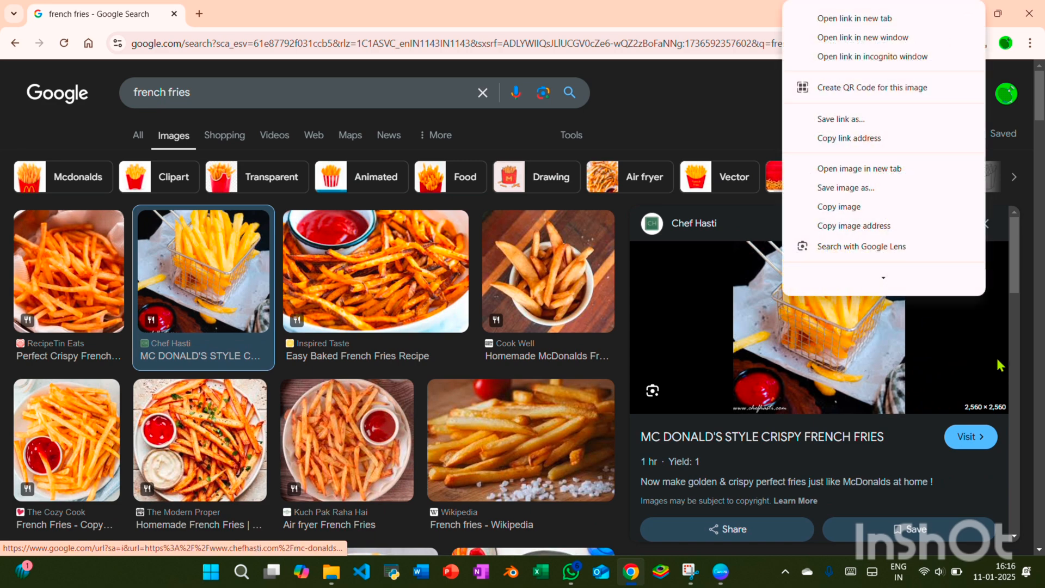
pyautogui.click(849, 187)
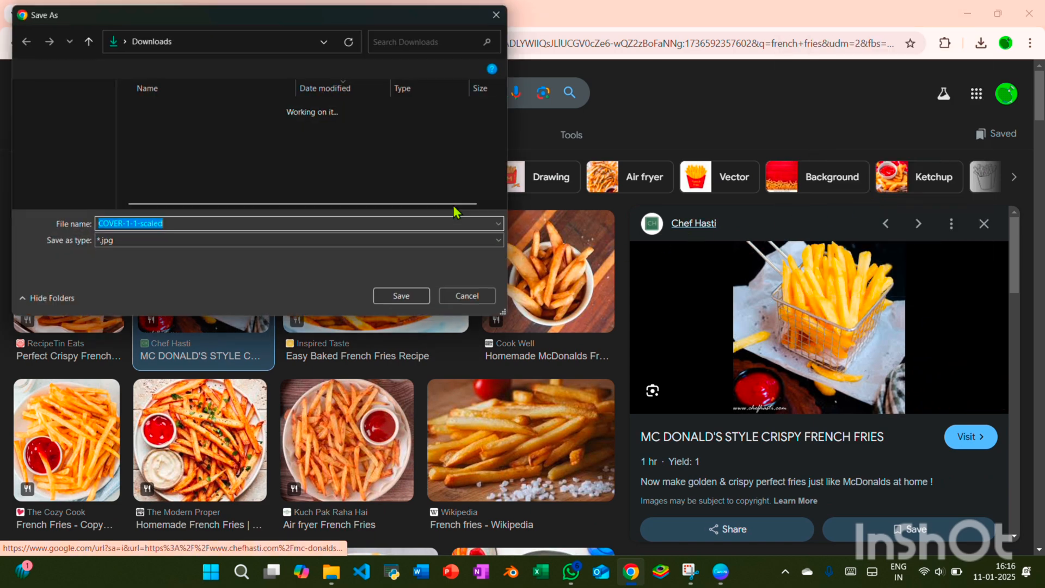
pyautogui.click(387, 301)
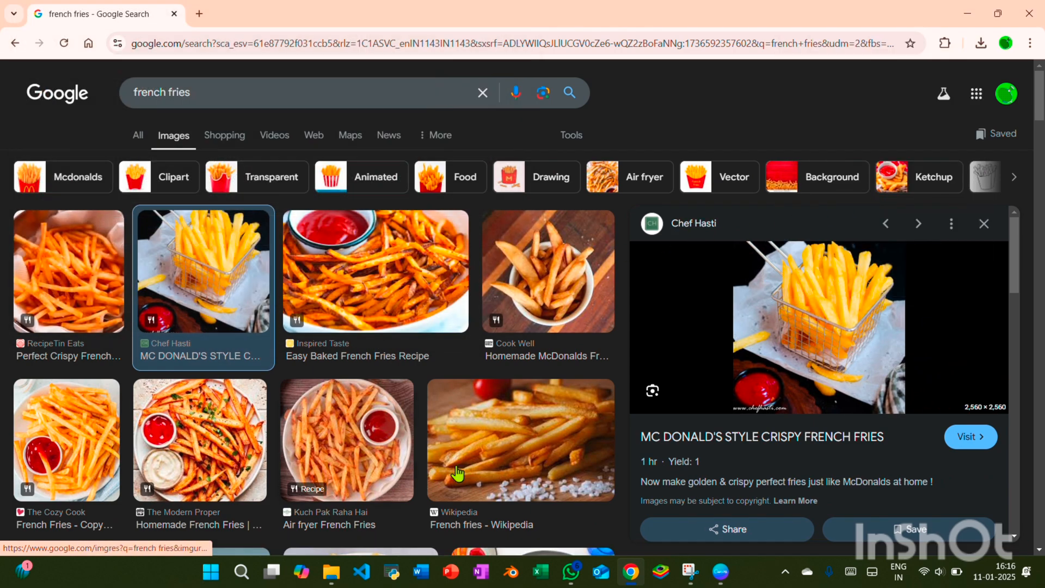
# Switch back to Canva and upload the COVER-1-1-scaled image from the Downloads folder
pyautogui.click(721, 572)
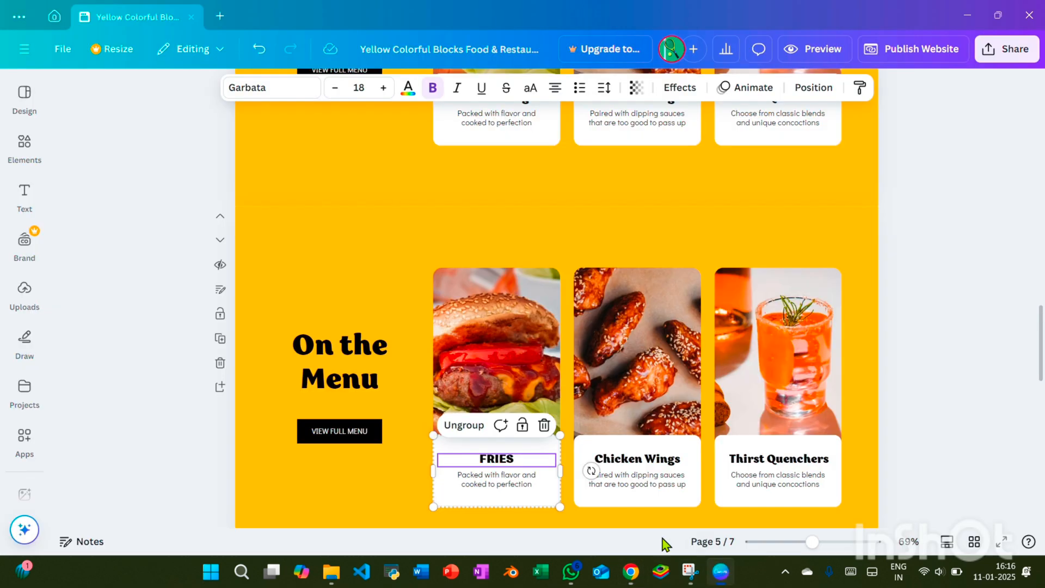
pyautogui.click(25, 437)
pyautogui.click(24, 294)
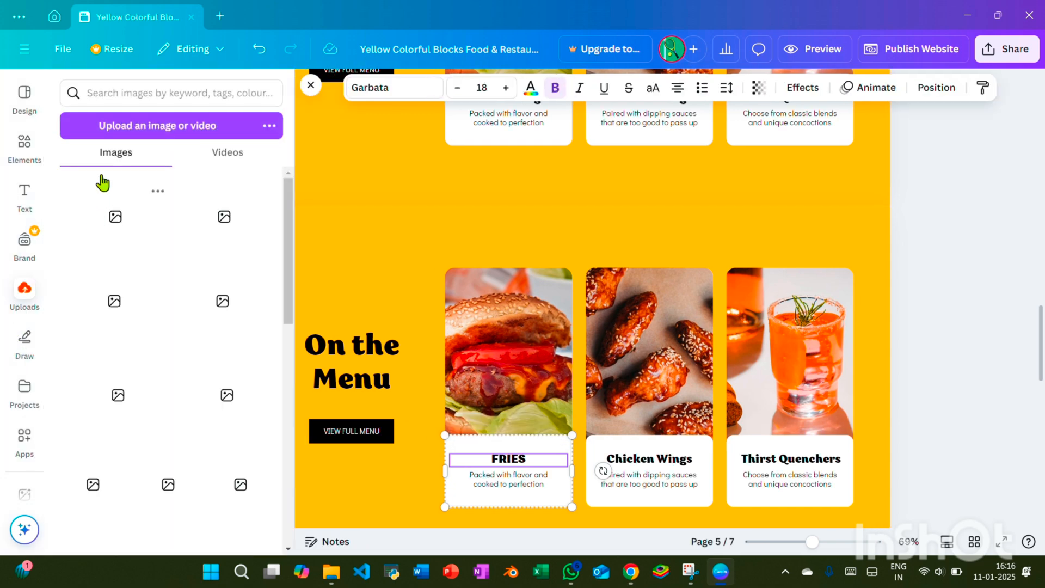
pyautogui.click(114, 133)
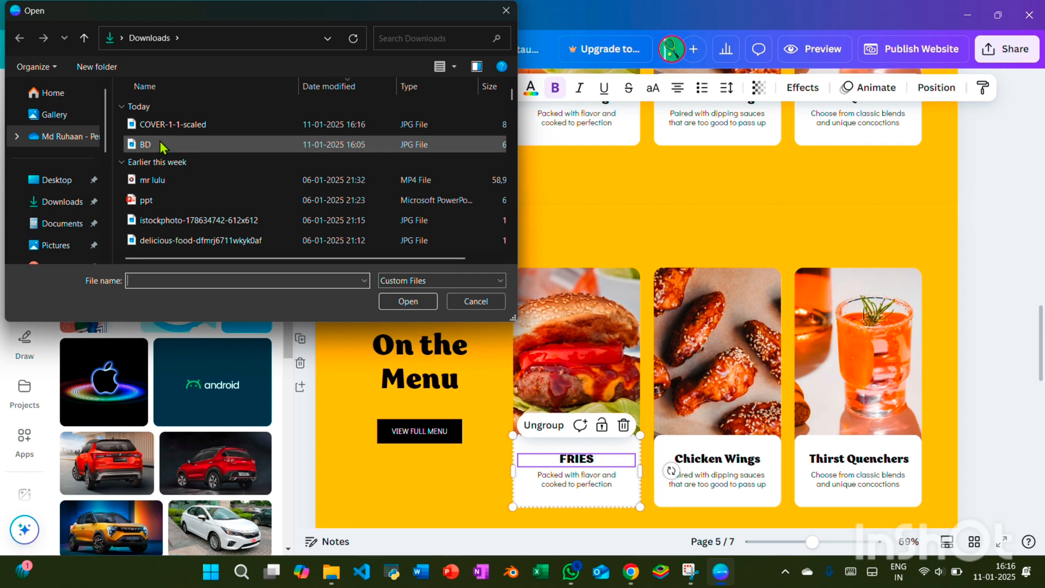
pyautogui.click(174, 125)
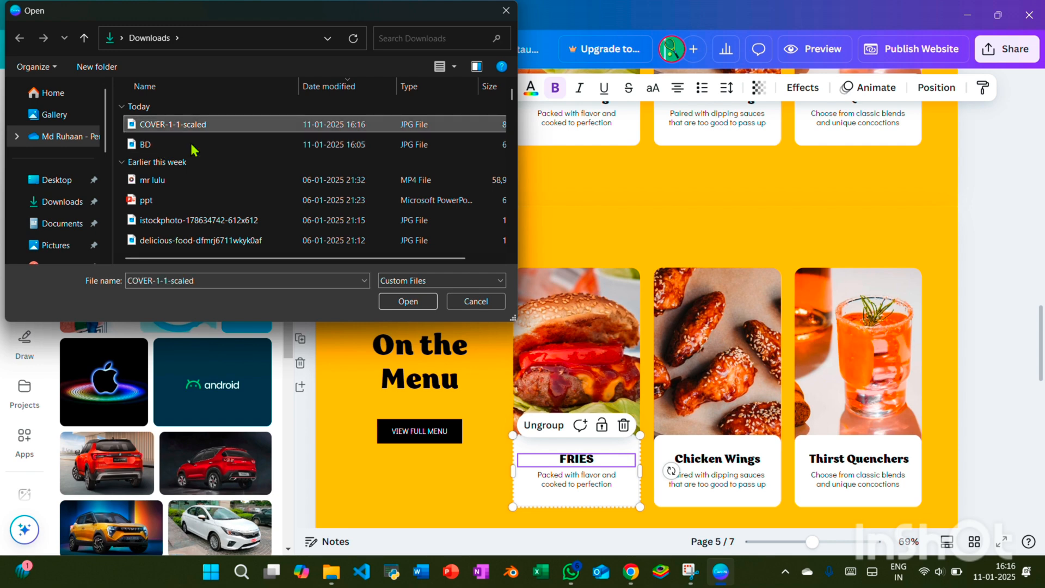
pyautogui.click(407, 301)
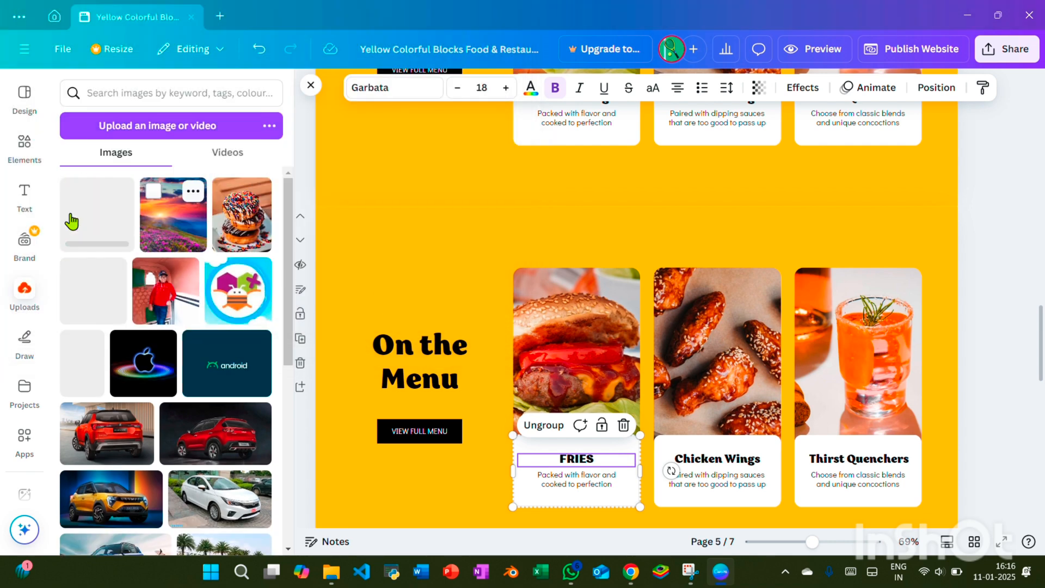
# Replace the burger photo above FRIES with the uploaded french fries image
pyautogui.moveTo(122, 245); pyautogui.dragTo(581, 387)
pyautogui.doubleClick(573, 340)
pyautogui.click(1000, 209)
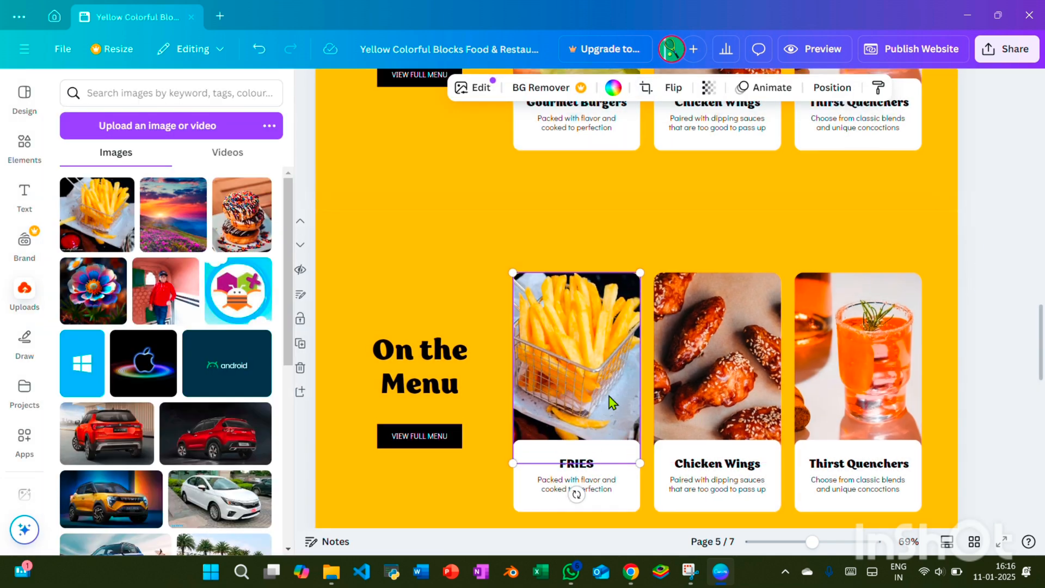
pyautogui.scroll(1, 612, 400)
pyautogui.scroll(1, 610, 398)
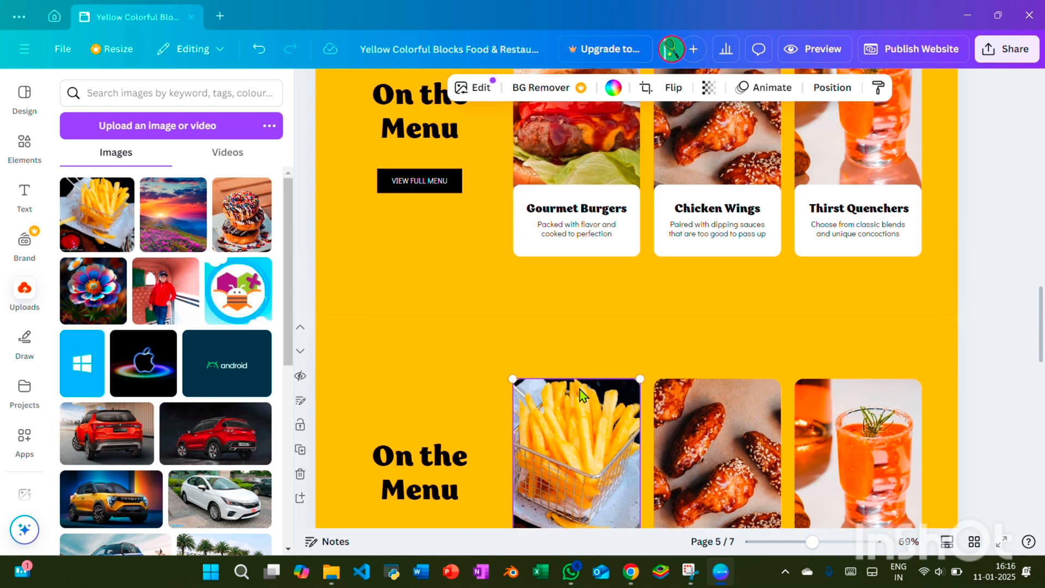
pyautogui.scroll(-2, 601, 405)
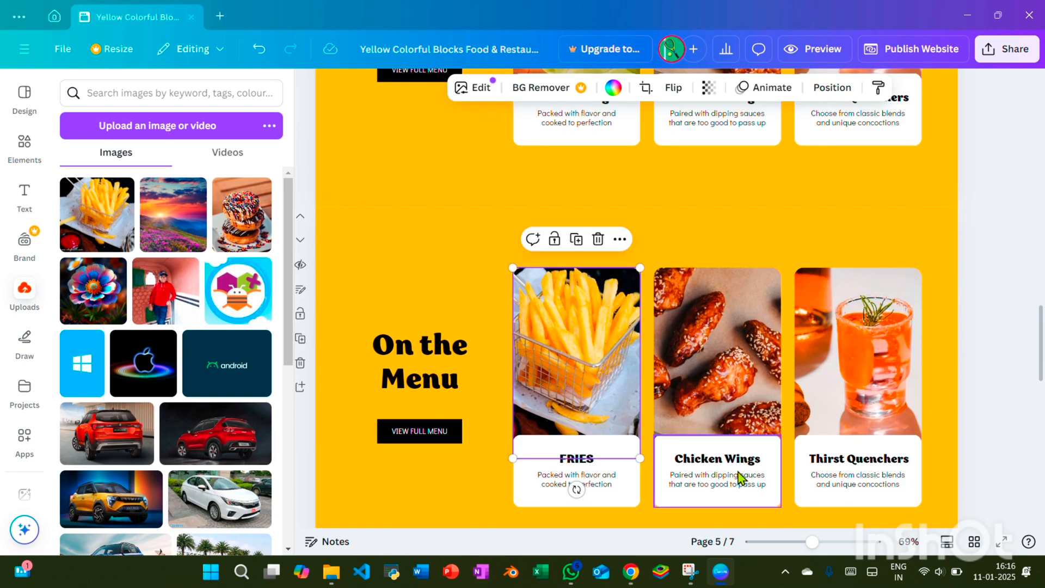
pyautogui.click(684, 364)
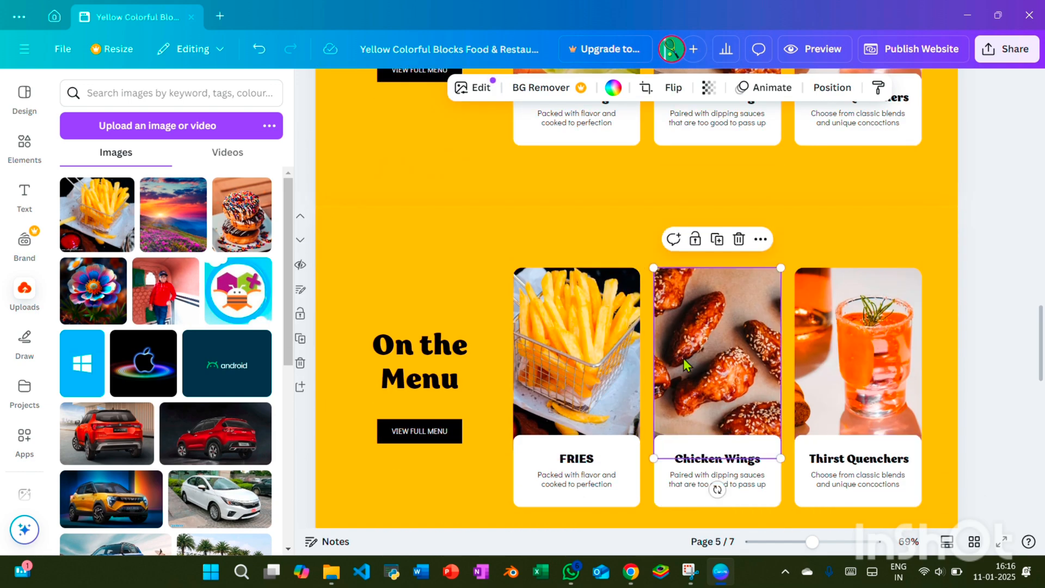
pyautogui.scroll(2, 707, 350)
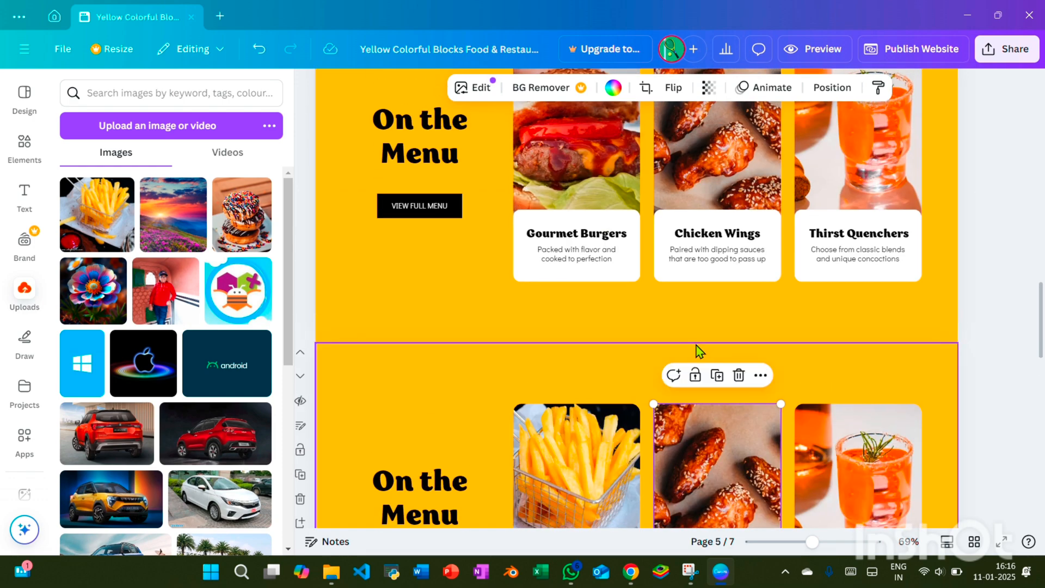
pyautogui.scroll(-3, 699, 351)
pyautogui.doubleClick(698, 347)
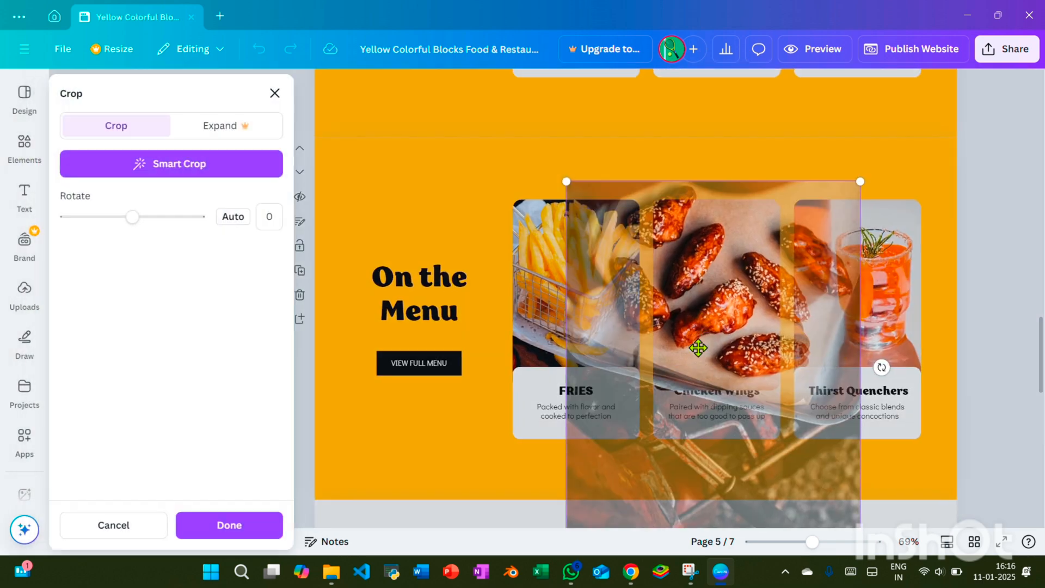
pyautogui.click(276, 94)
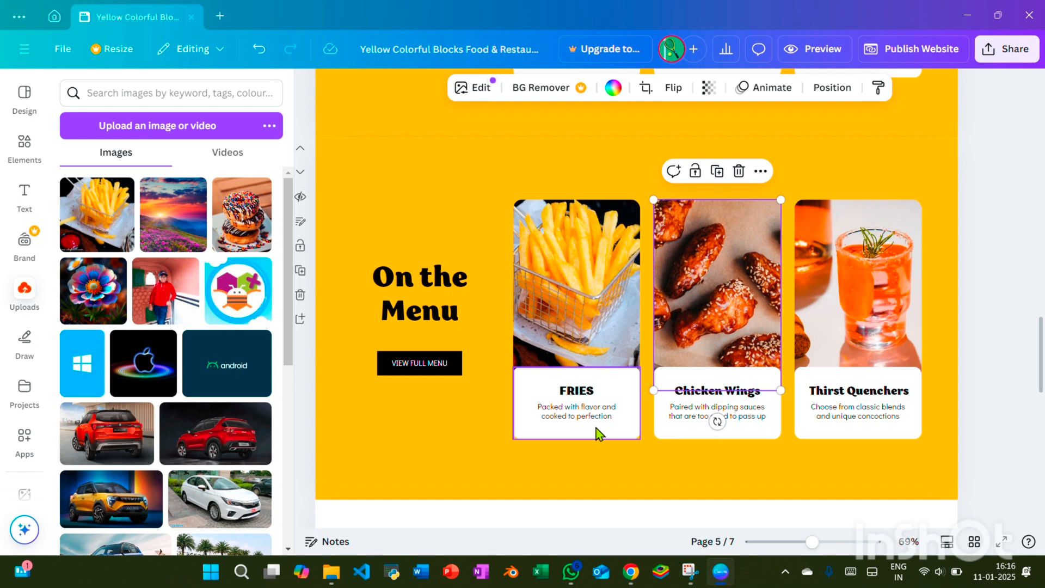
pyautogui.scroll(6, 594, 428)
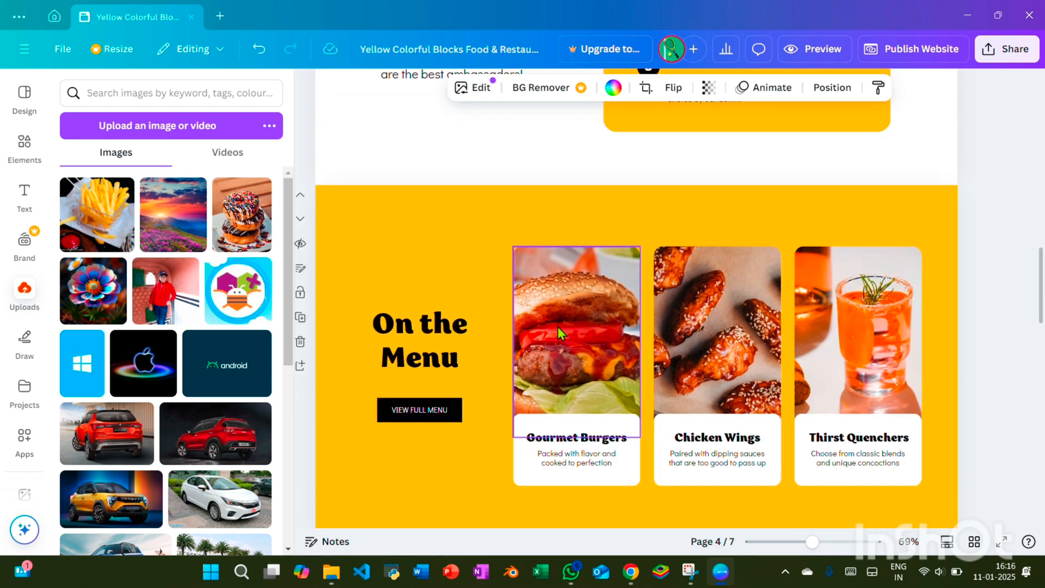
pyautogui.scroll(-8, 557, 326)
pyautogui.scroll(3, 626, 377)
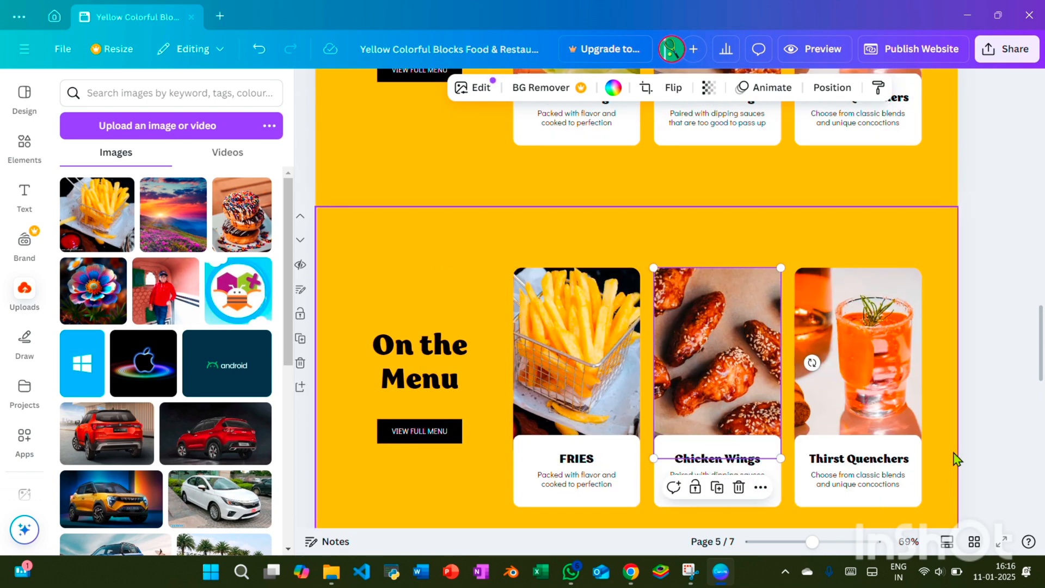
pyautogui.click(1009, 389)
# Change the Chicken Wings heading on the lower On the Menu page to "Pizza"
pyautogui.click(741, 461)
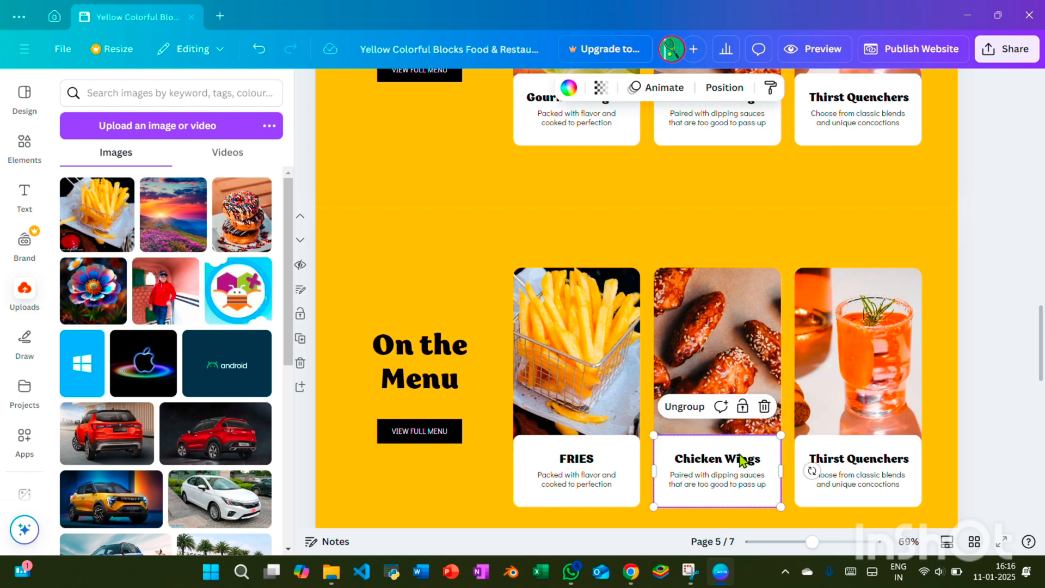
pyautogui.click(754, 464)
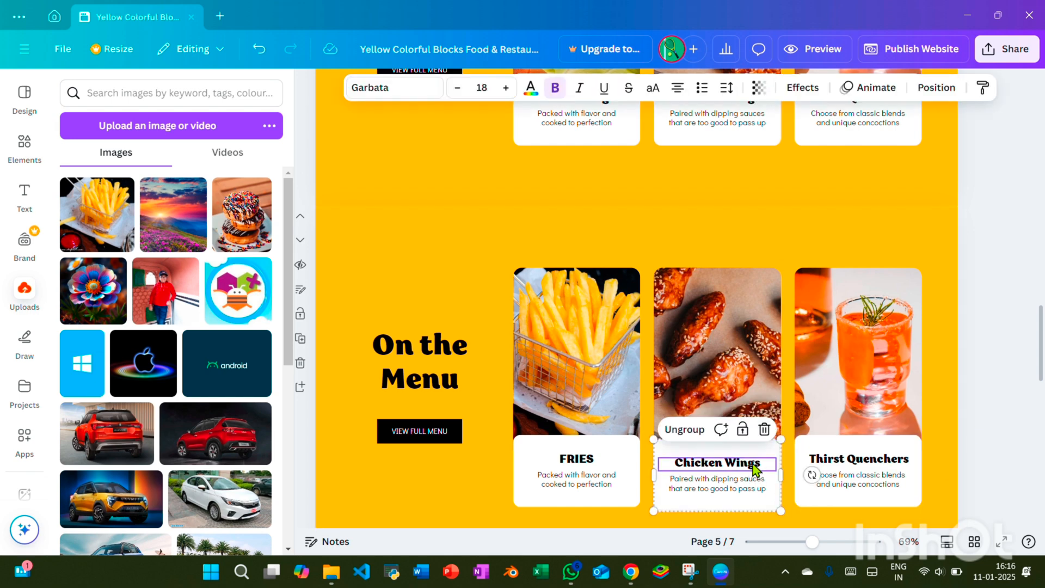
pyautogui.doubleClick(753, 462)
pyautogui.write('Pizza')
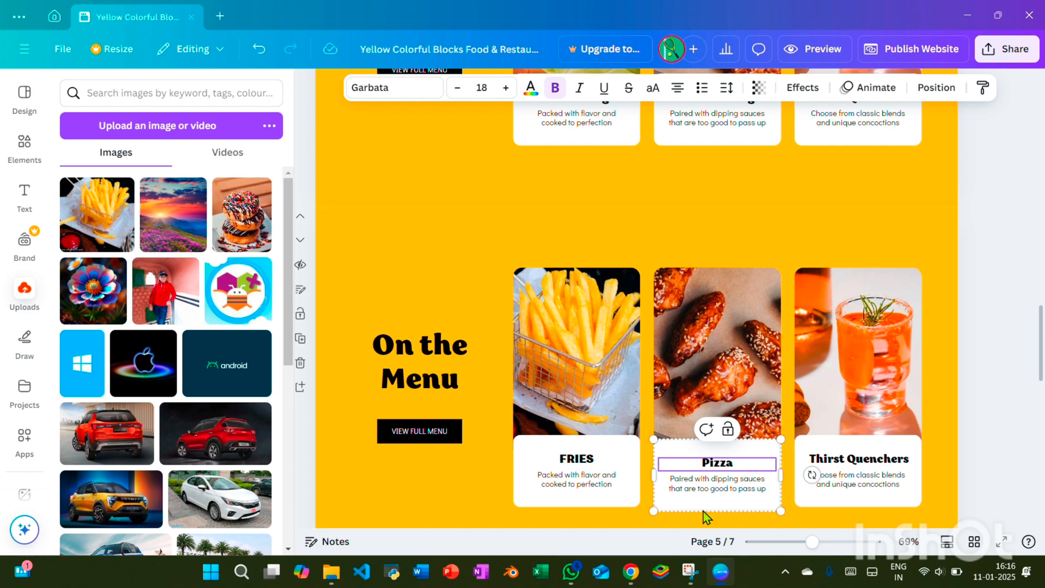
pyautogui.click(718, 488)
pyautogui.doubleClick(718, 487)
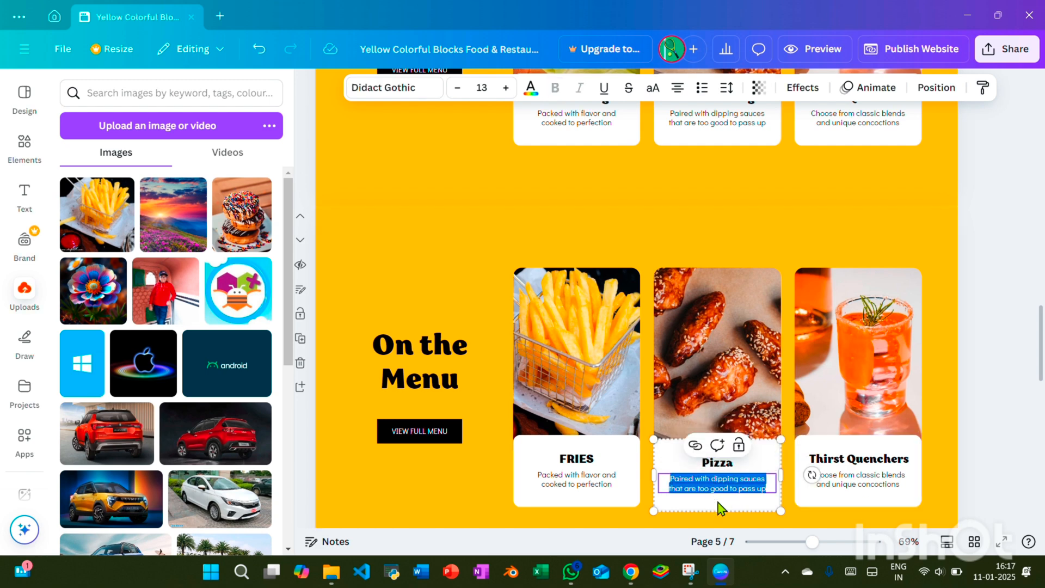
pyautogui.click(1007, 289)
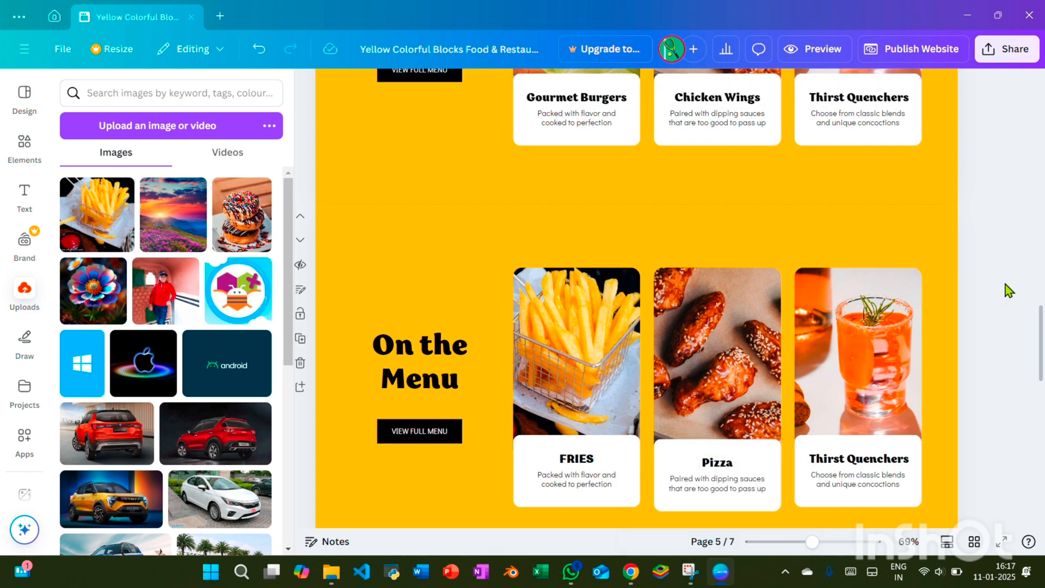
# Delete the chicken wings photo above Pizza and the drink photo above Thirst Quenchers, leaving their frames empty
pyautogui.click(682, 345)
pyautogui.press('Delete')
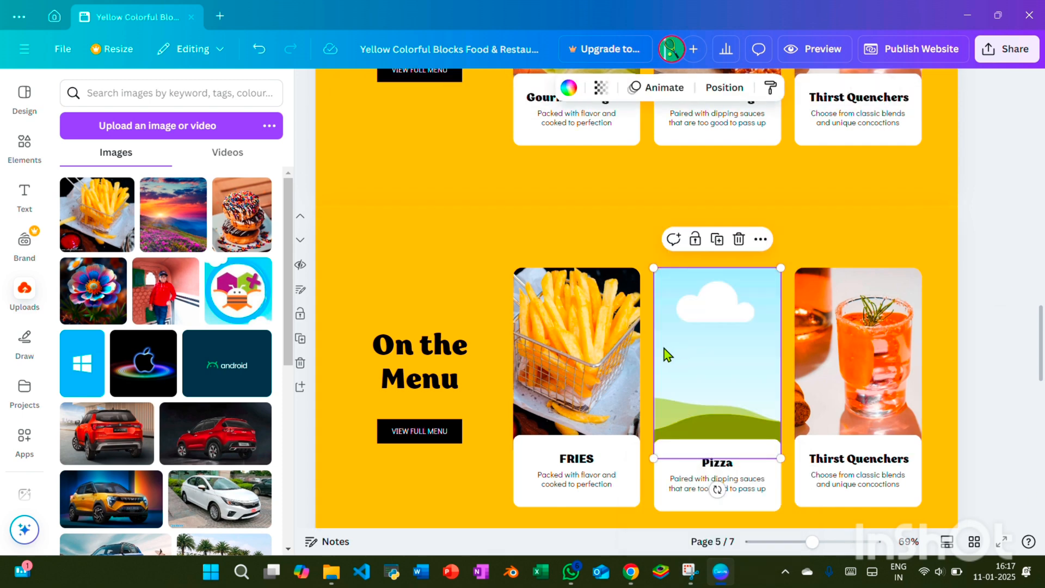
pyautogui.click(838, 359)
pyautogui.press('Delete')
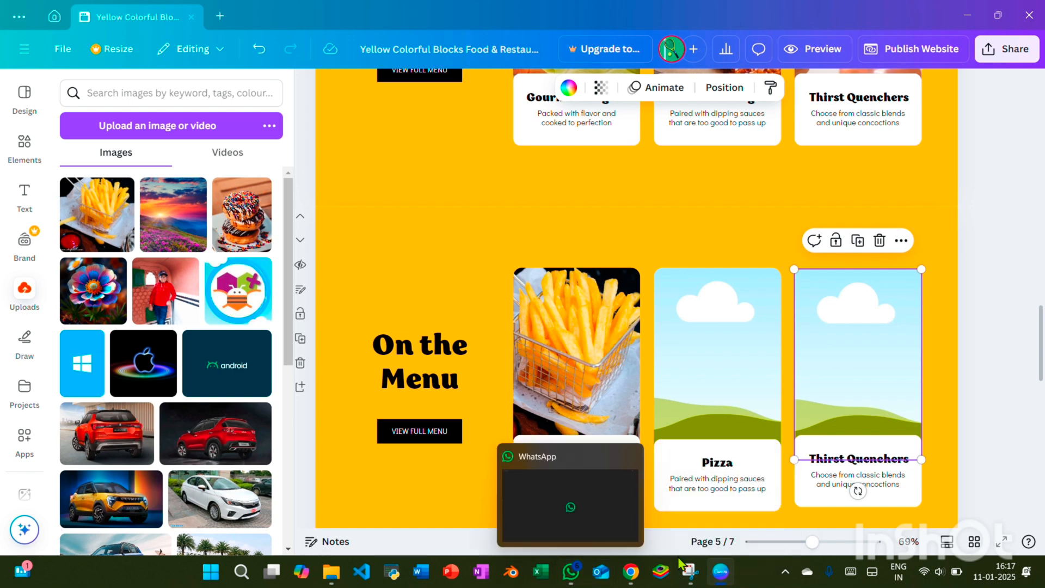
# Switch to Chrome and search Google Images for "pizza"
pyautogui.click(634, 572)
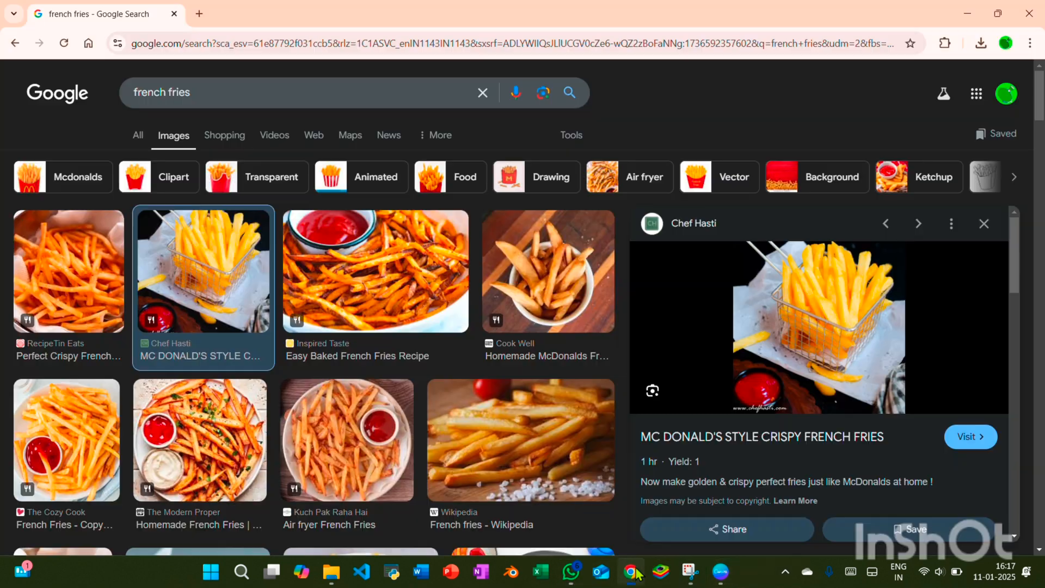
pyautogui.click(483, 92)
pyautogui.write('pizza')
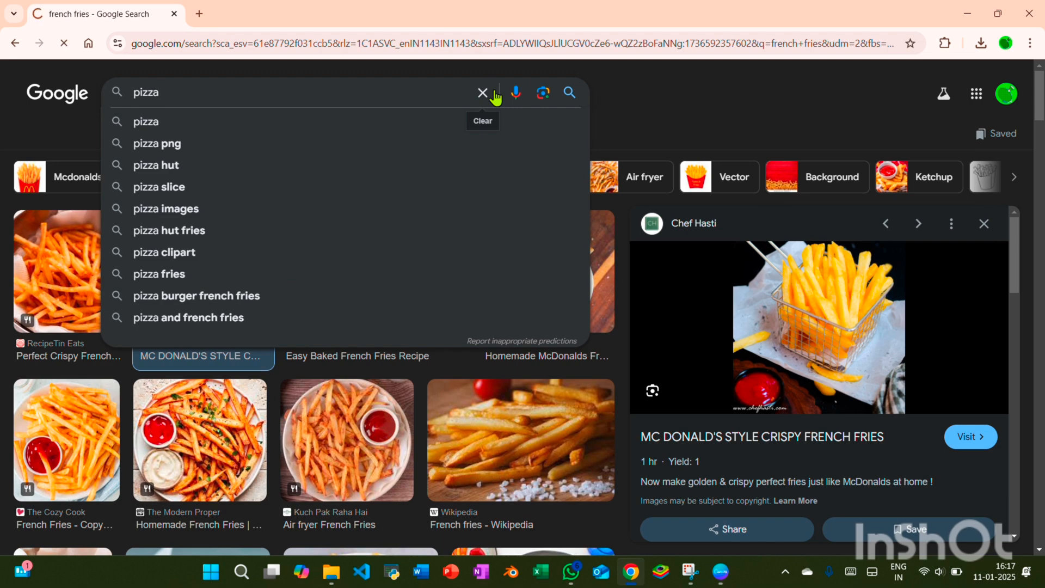
pyautogui.press('Return')
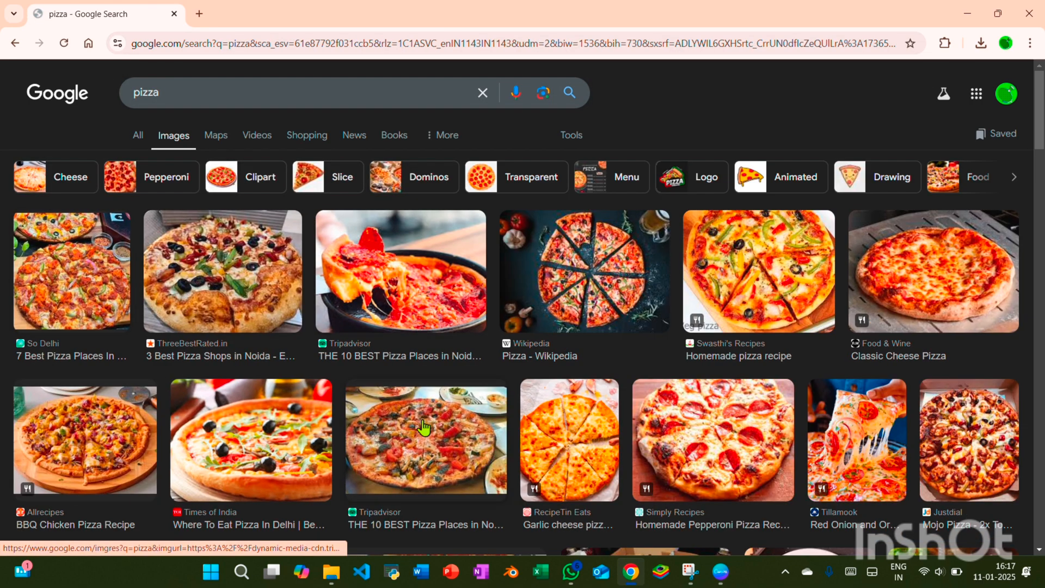
# Save the Tillamook salami, red onion and oregano pizza image to the Downloads folder as Salami-pizza-hero
pyautogui.click(855, 428)
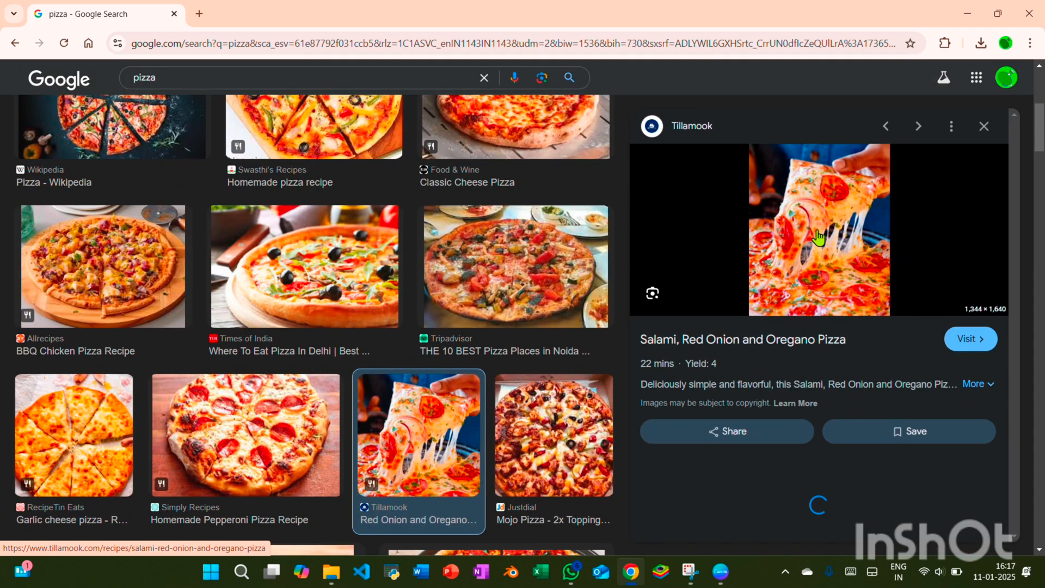
pyautogui.rightClick(819, 310)
pyautogui.click(847, 415)
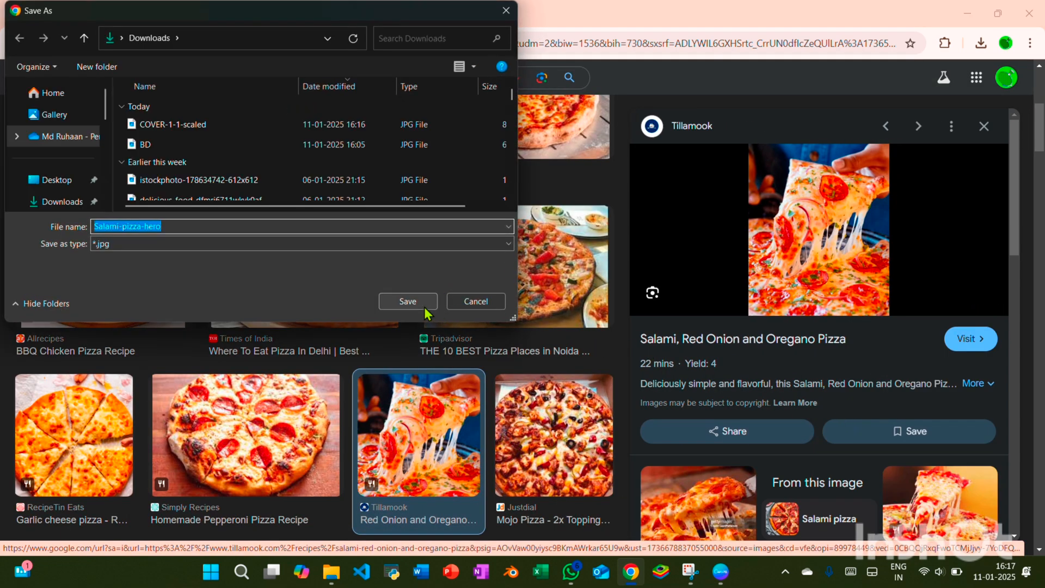
pyautogui.click(420, 308)
# Switch back to Canva and upload the Salami-pizza-hero image from the Downloads folder
pyautogui.click(720, 572)
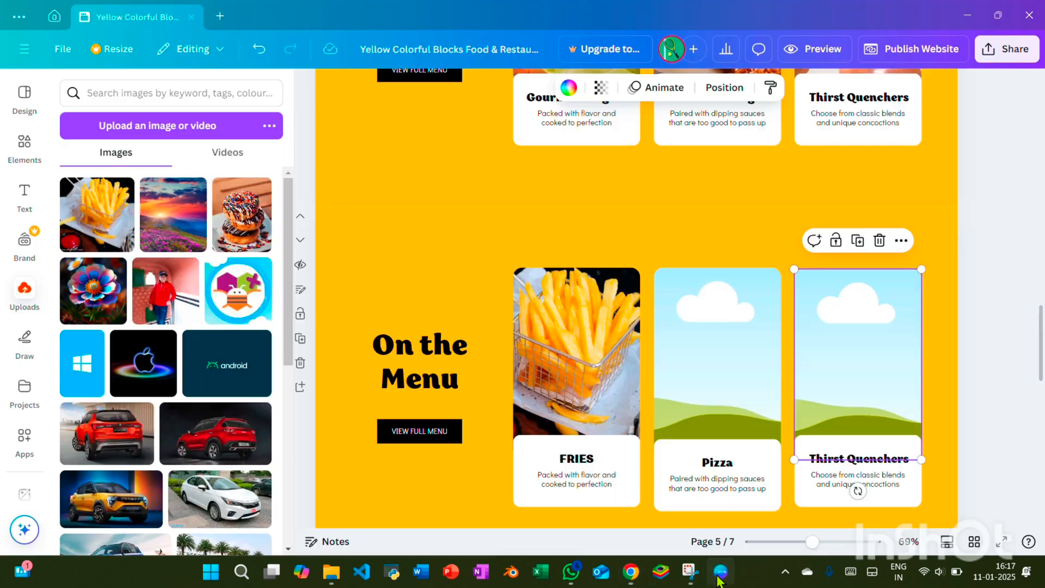
pyautogui.click(684, 410)
pyautogui.click(144, 126)
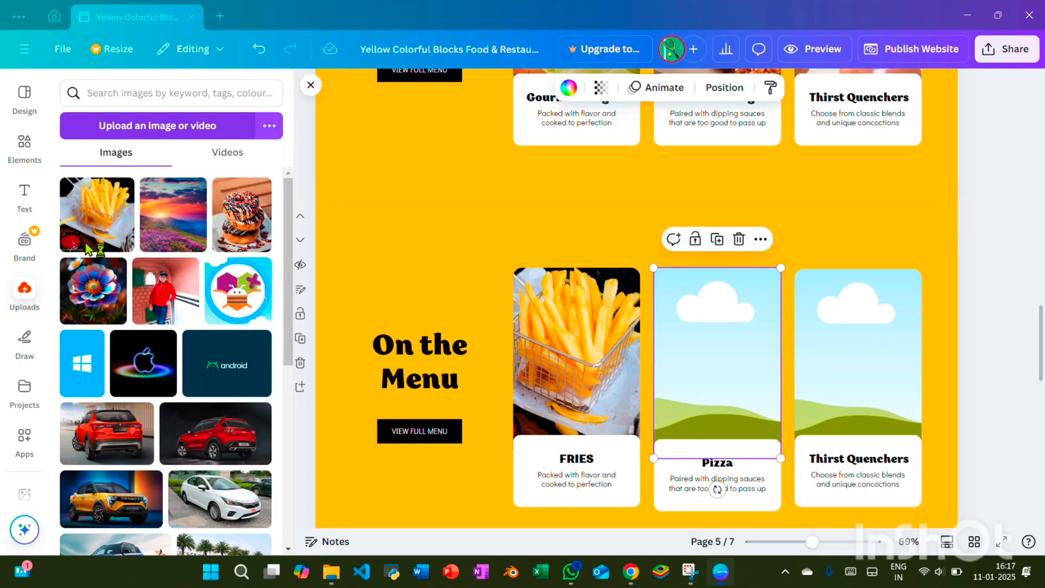
pyautogui.click(173, 124)
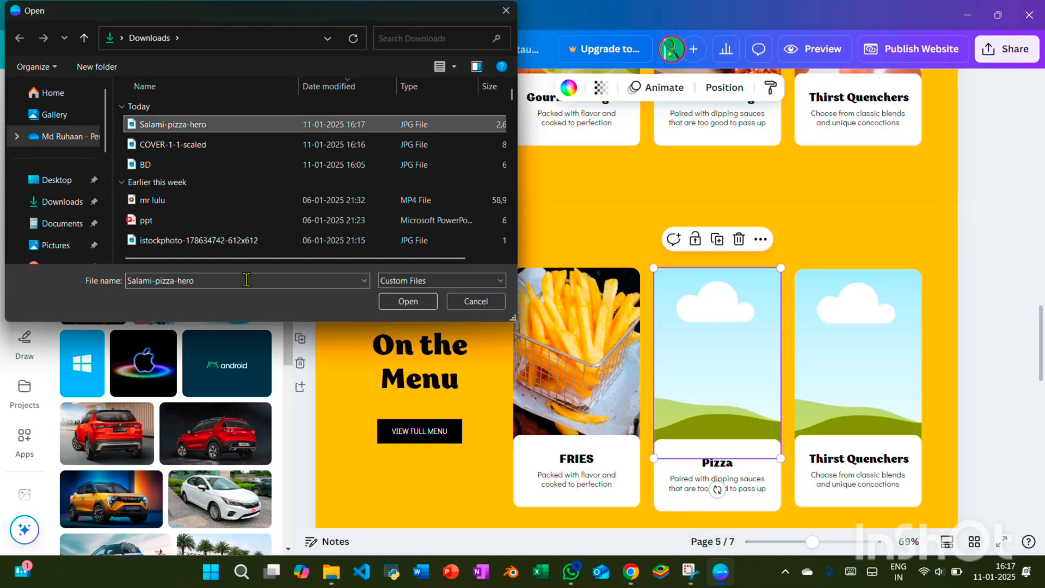
pyautogui.click(429, 303)
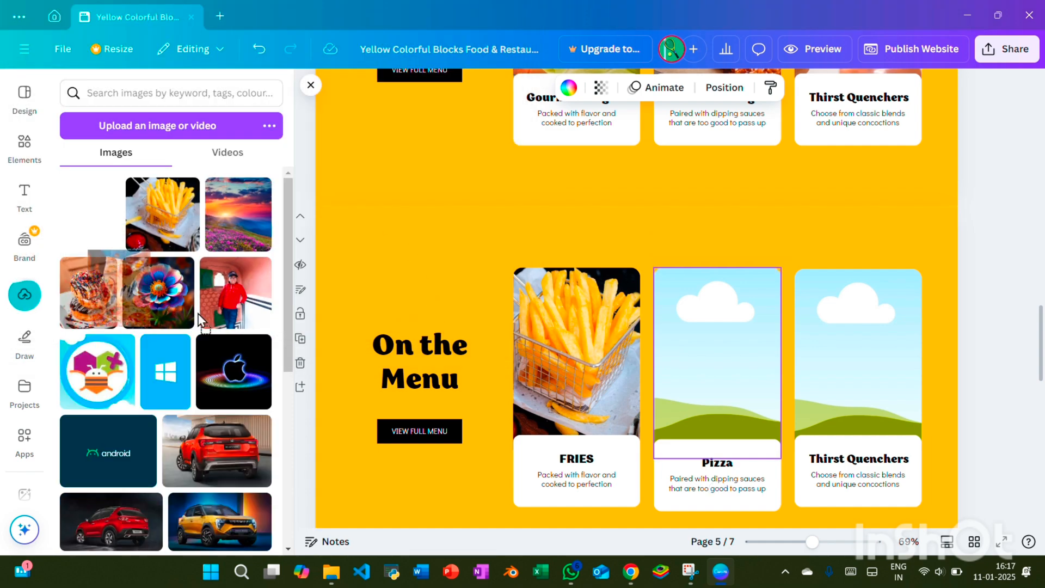
# Place the uploaded pizza image in the empty frame above Pizza and shift it right within its crop
pyautogui.moveTo(199, 320); pyautogui.dragTo(661, 283)
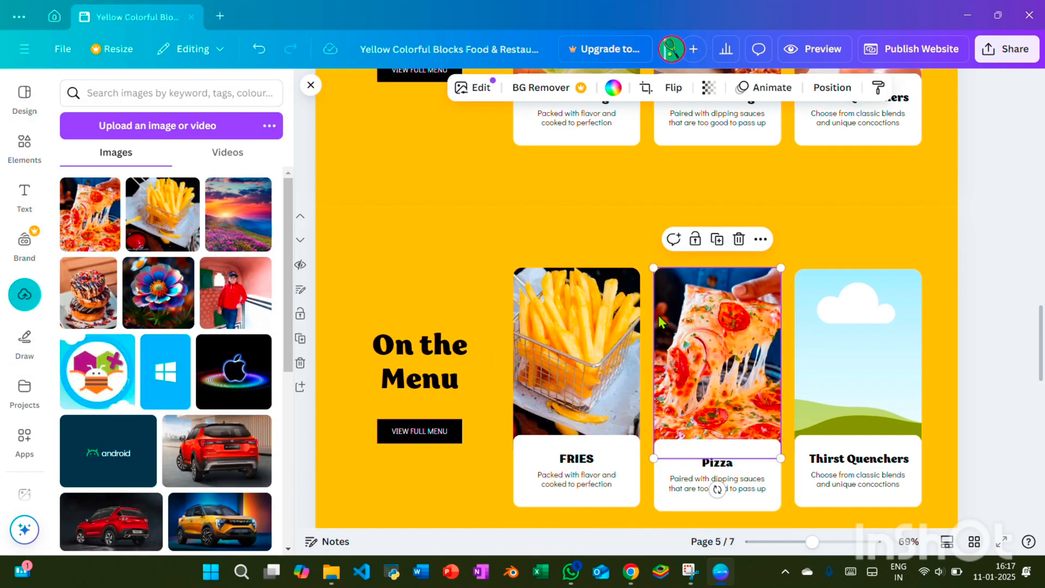
pyautogui.doubleClick(701, 334)
pyautogui.moveTo(700, 334); pyautogui.dragTo(730, 325)
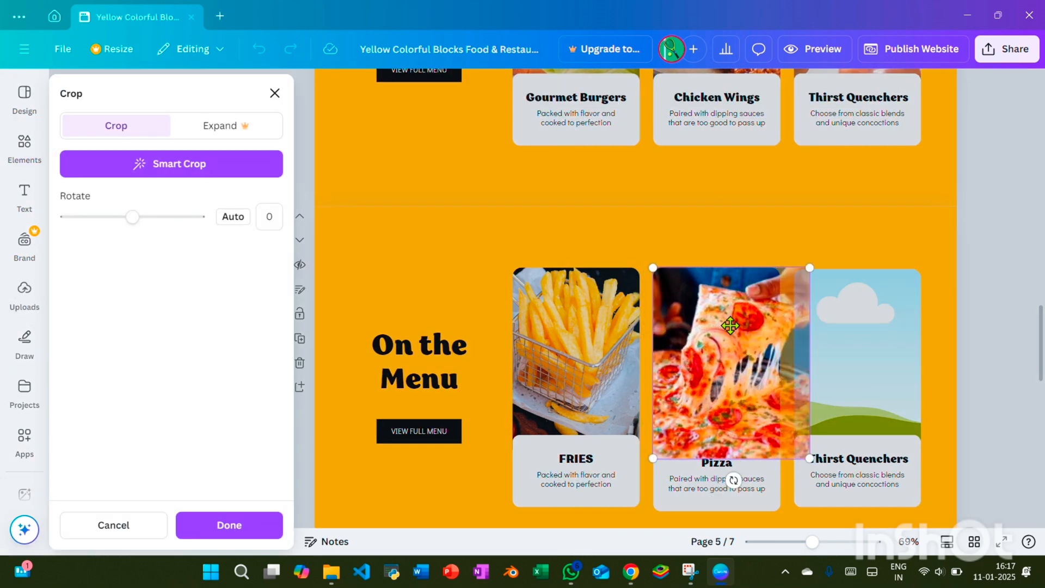
pyautogui.click(215, 523)
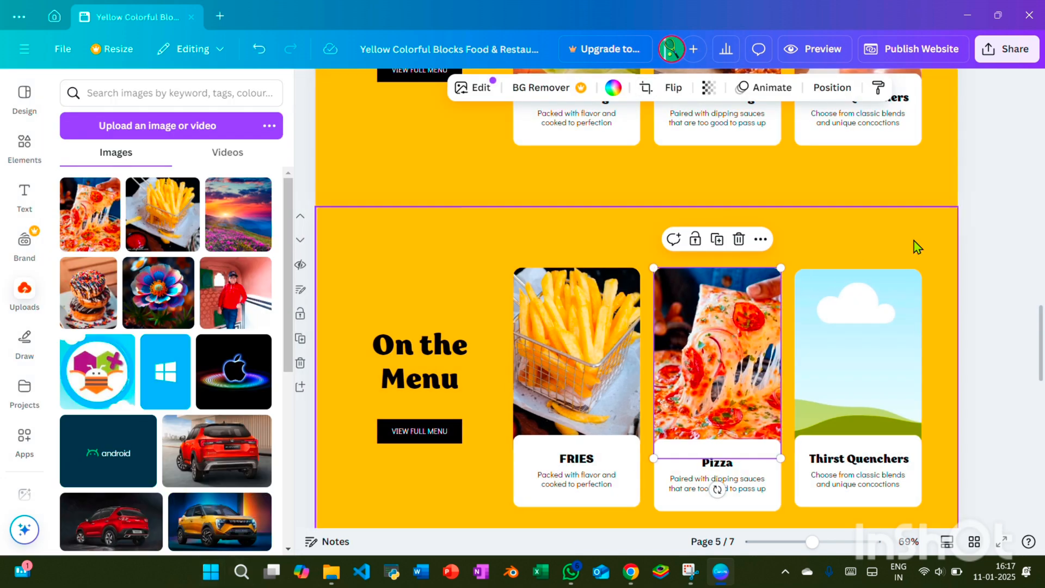
pyautogui.click(963, 276)
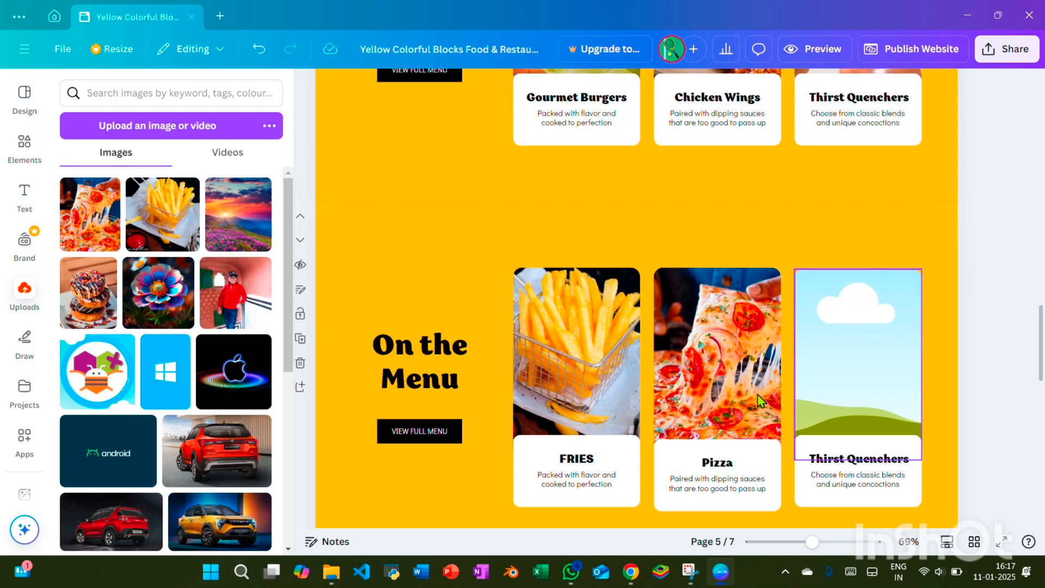
# Change the Thirst Quenchers heading on the lower On the Menu page to "Desert"
pyautogui.click(909, 461)
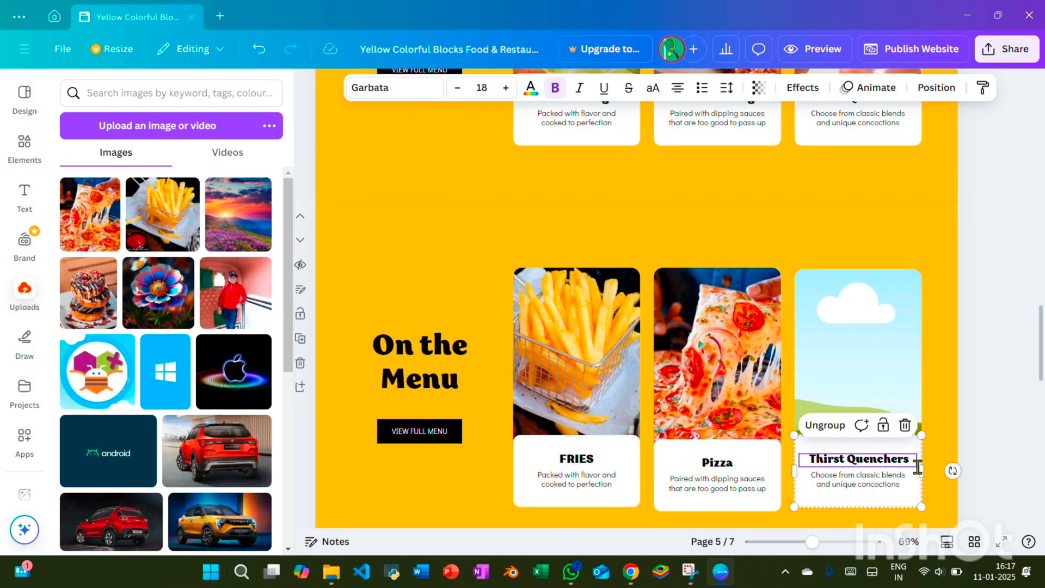
pyautogui.doubleClick(901, 456)
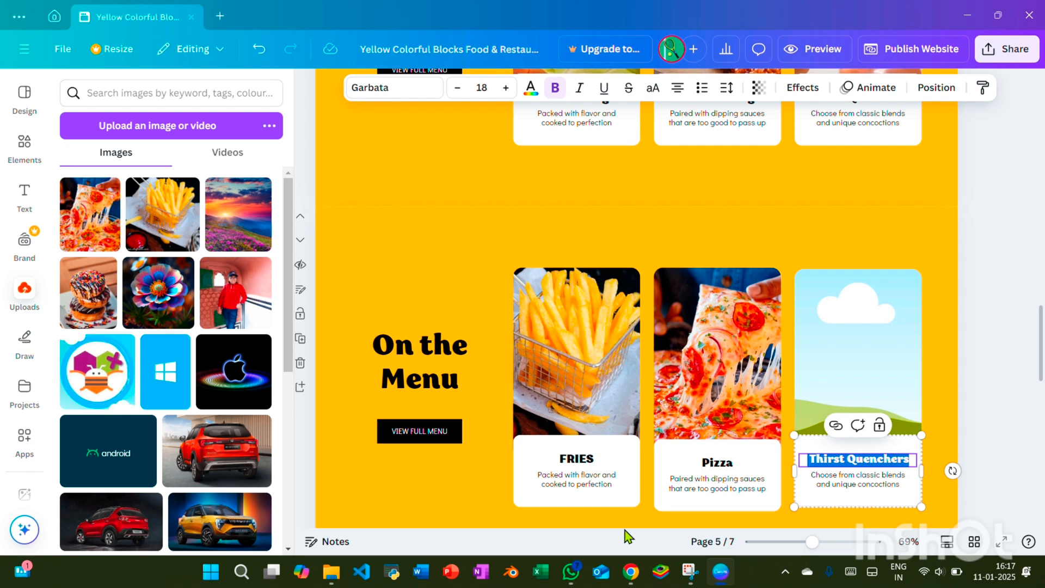
pyautogui.scroll(1, 620, 490)
pyautogui.scroll(-2, 615, 457)
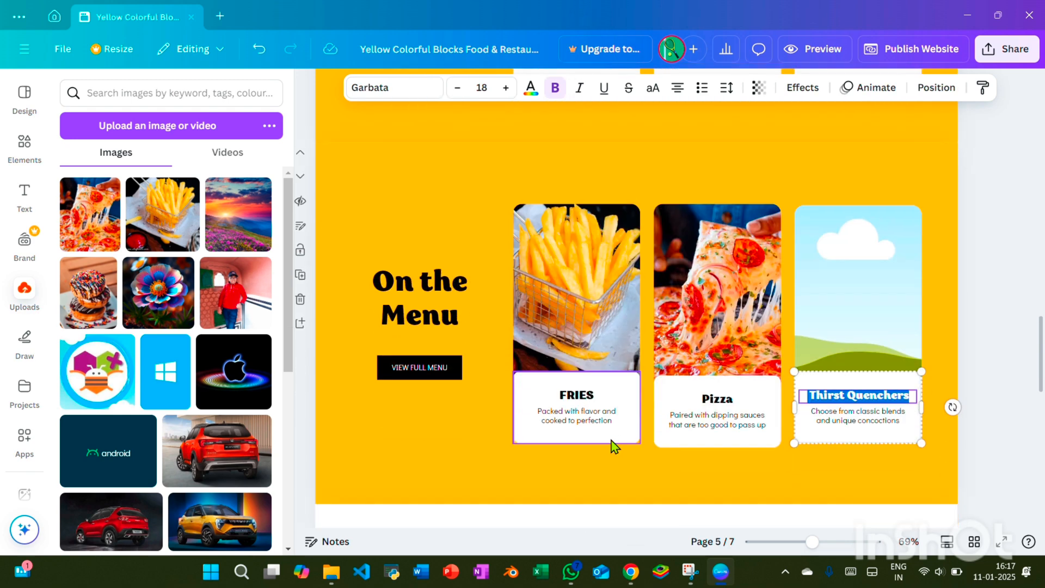
pyautogui.scroll(2, 599, 424)
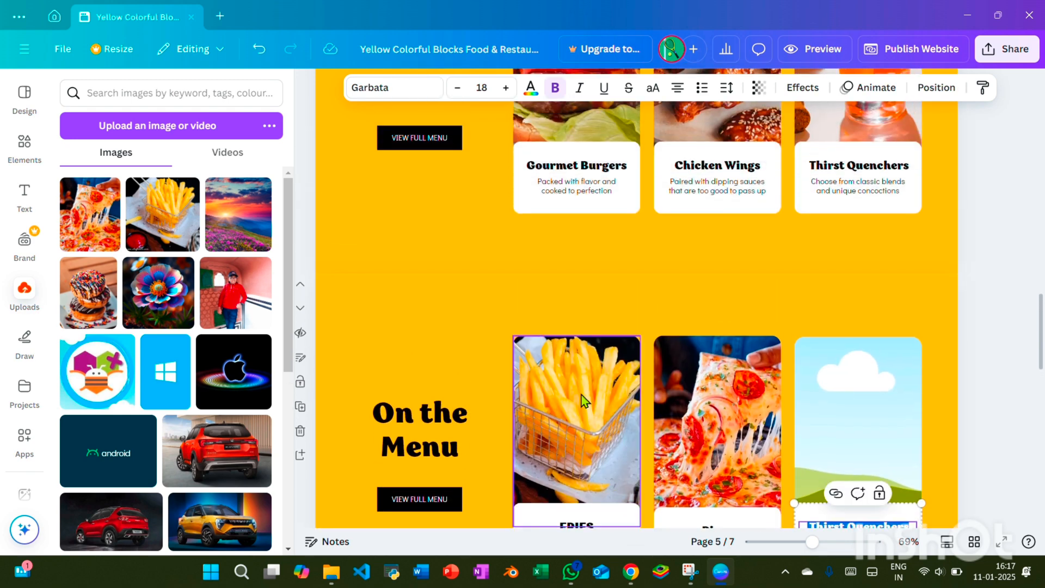
pyautogui.scroll(2, 569, 359)
pyautogui.scroll(-3, 566, 356)
pyautogui.scroll(1, 563, 354)
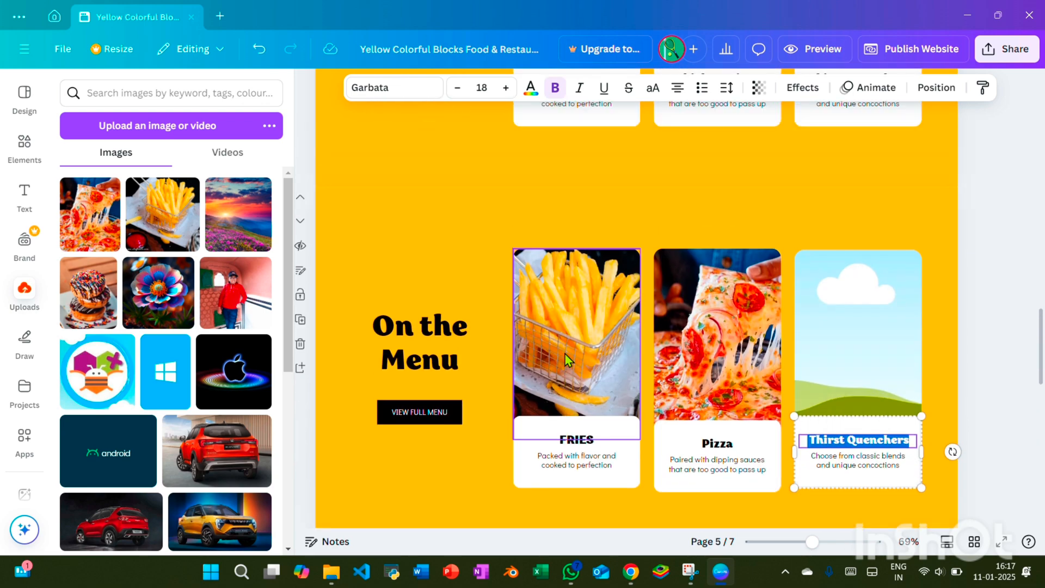
pyautogui.scroll(1, 566, 360)
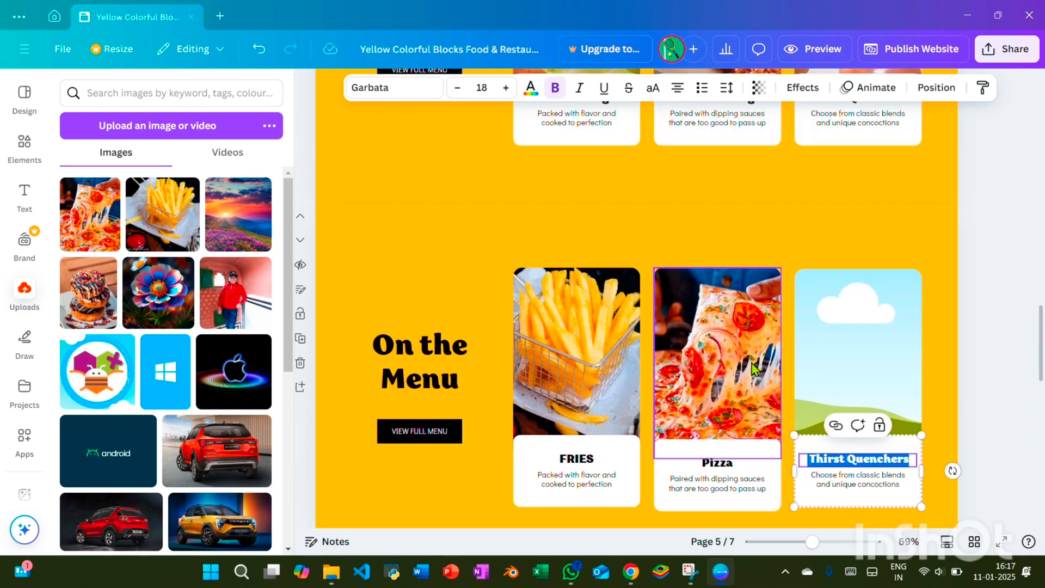
pyautogui.press('BackSpace')
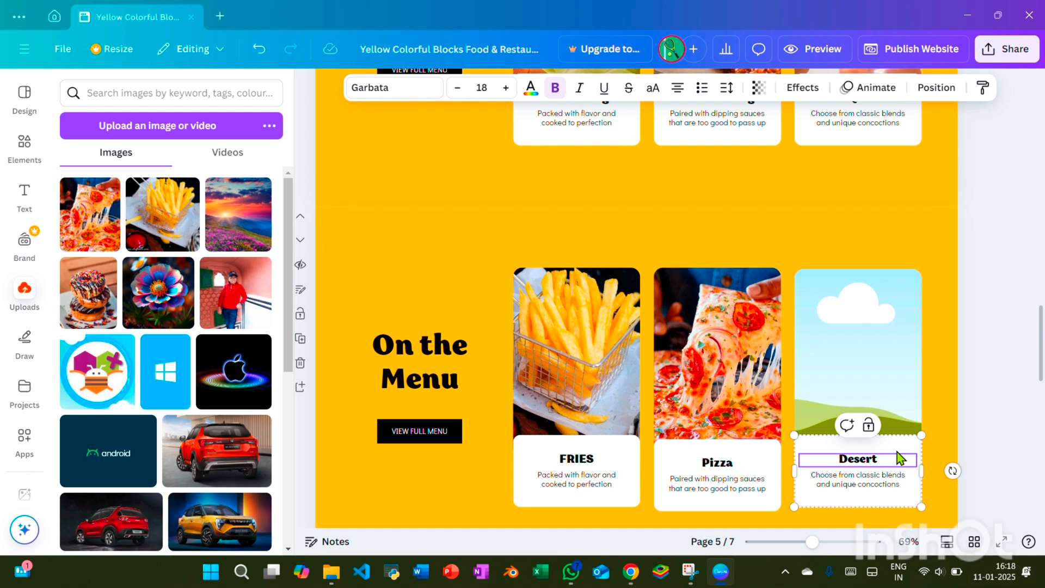
# Replace "concoctions" with "options" in the description under Desert so it reads "Choose from classic blends and unique options"
pyautogui.click(887, 487)
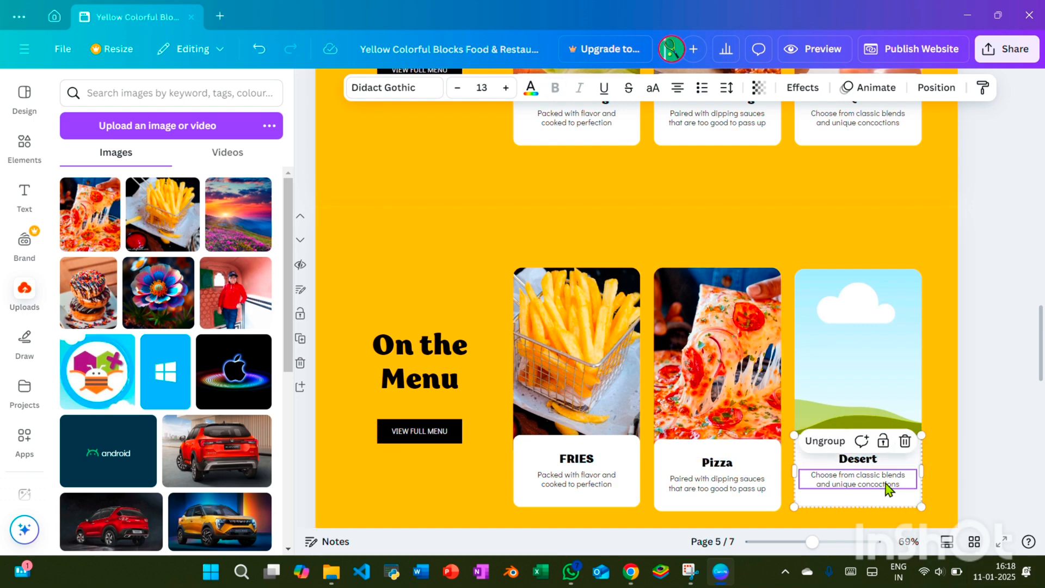
pyautogui.click(896, 494)
pyautogui.click(907, 485)
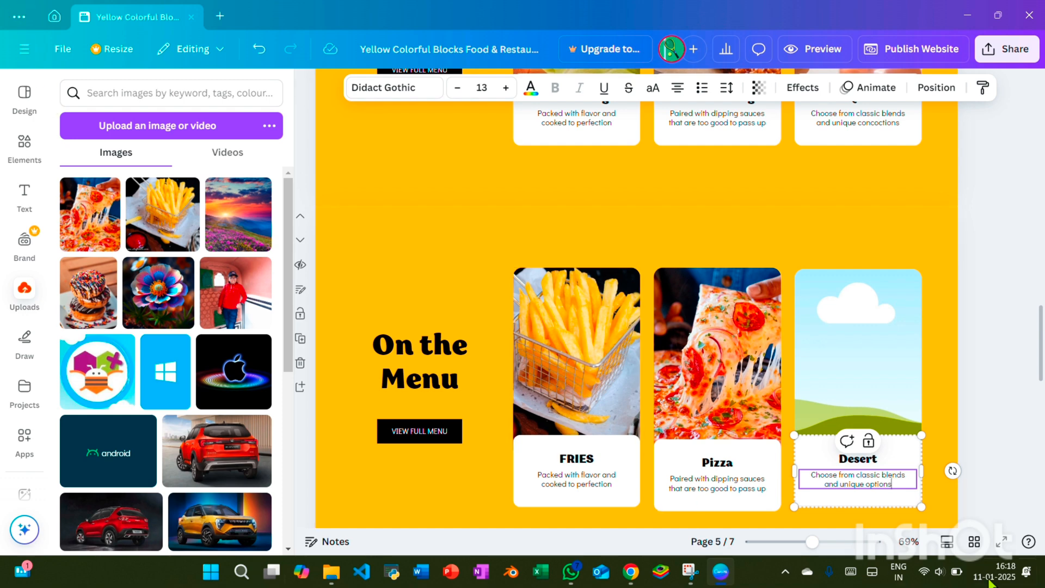
pyautogui.click(992, 330)
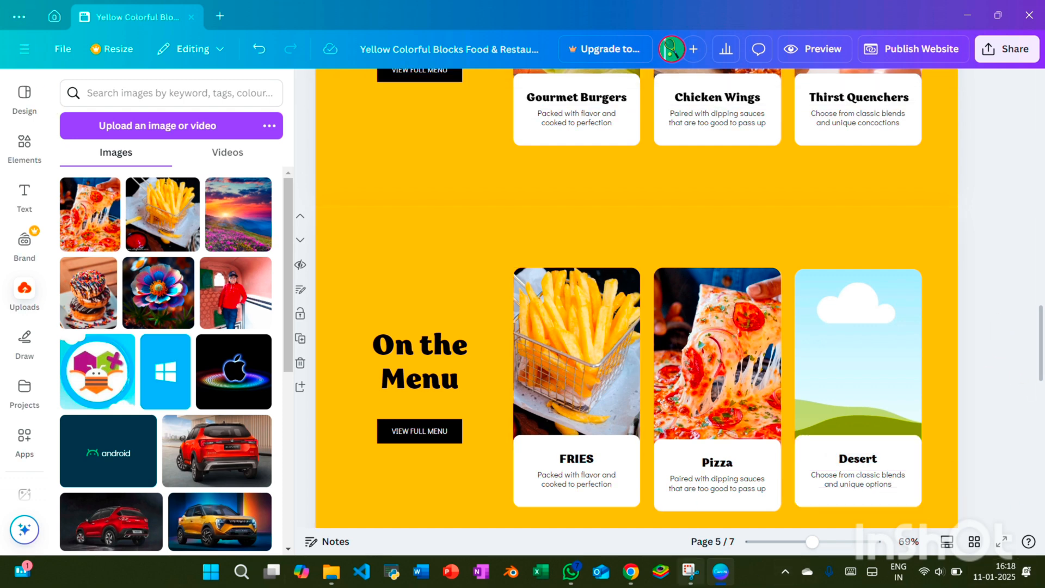
# Switch to Chrome and search Google Images for choco lava cake
pyautogui.click(631, 572)
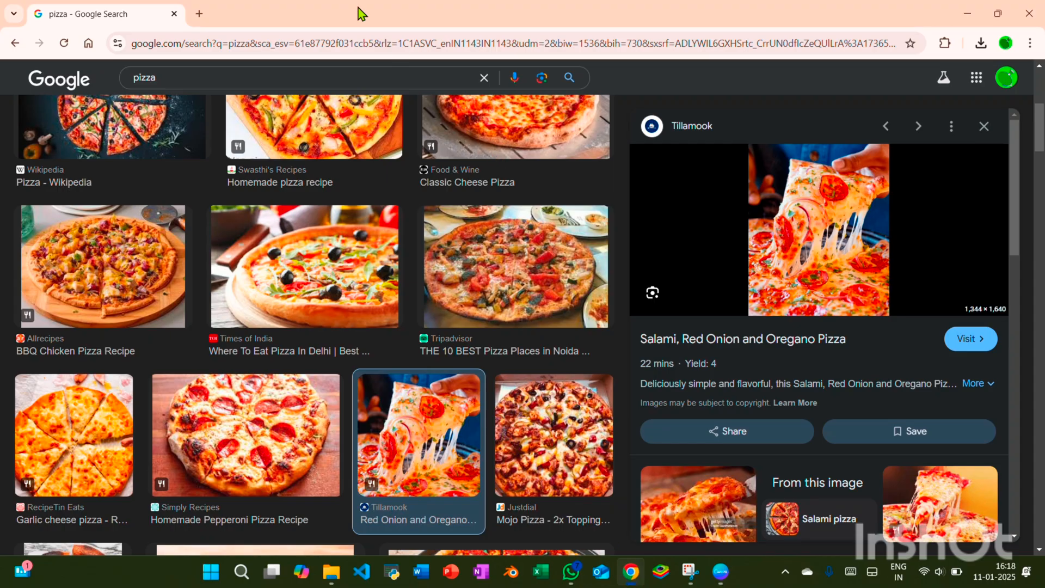
pyautogui.click(485, 77)
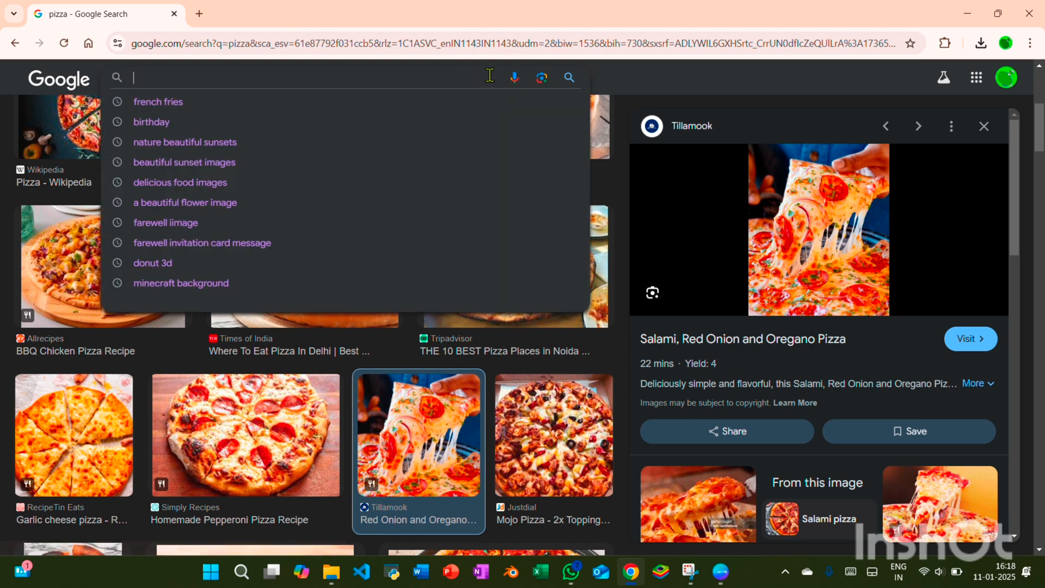
pyautogui.write('chco l')
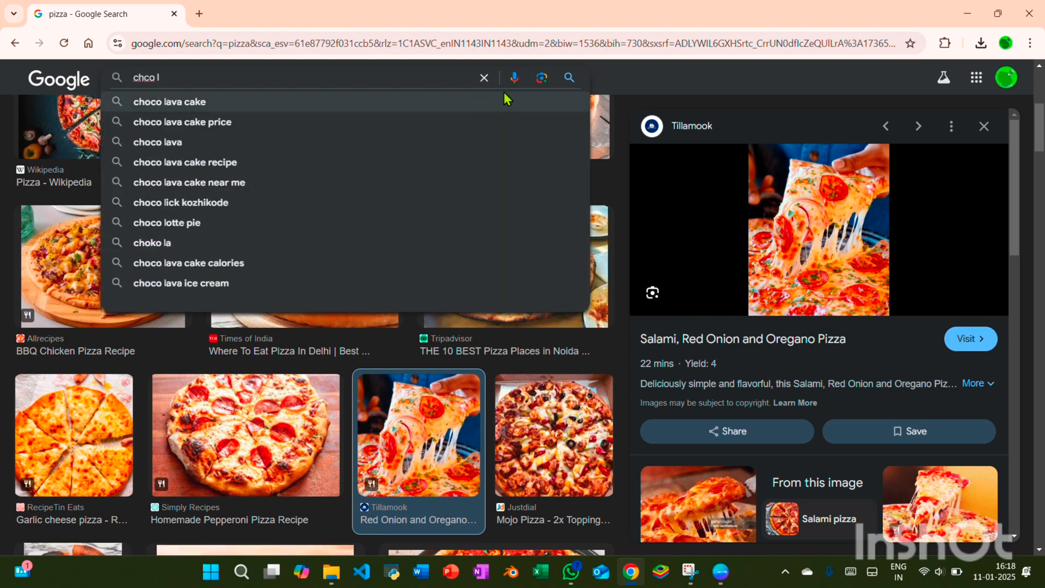
pyautogui.click(504, 100)
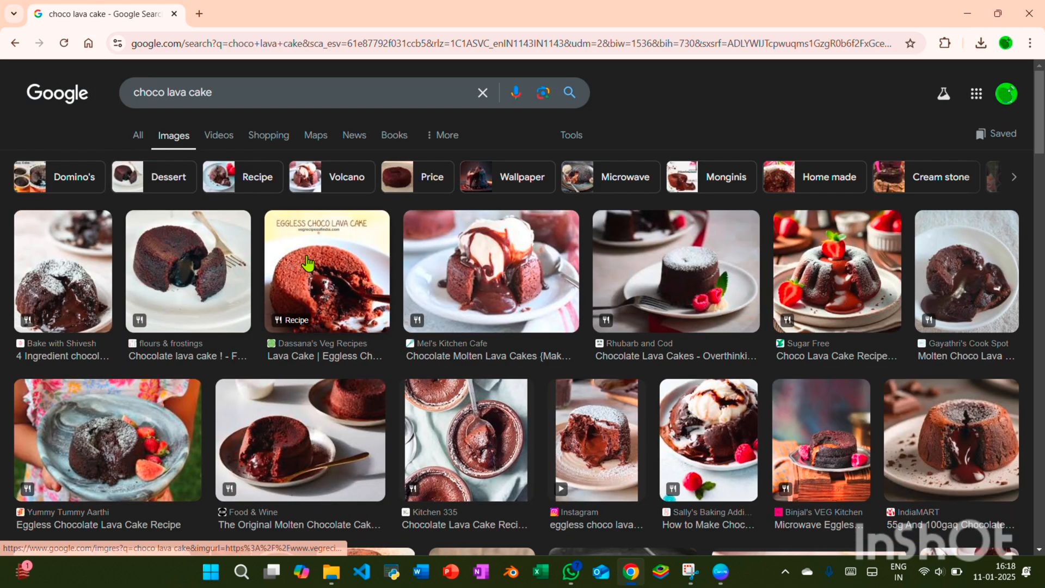
# Save the Food & Wine molten chocolate cake image to the Downloads folder under its suggested file name
pyautogui.click(288, 263)
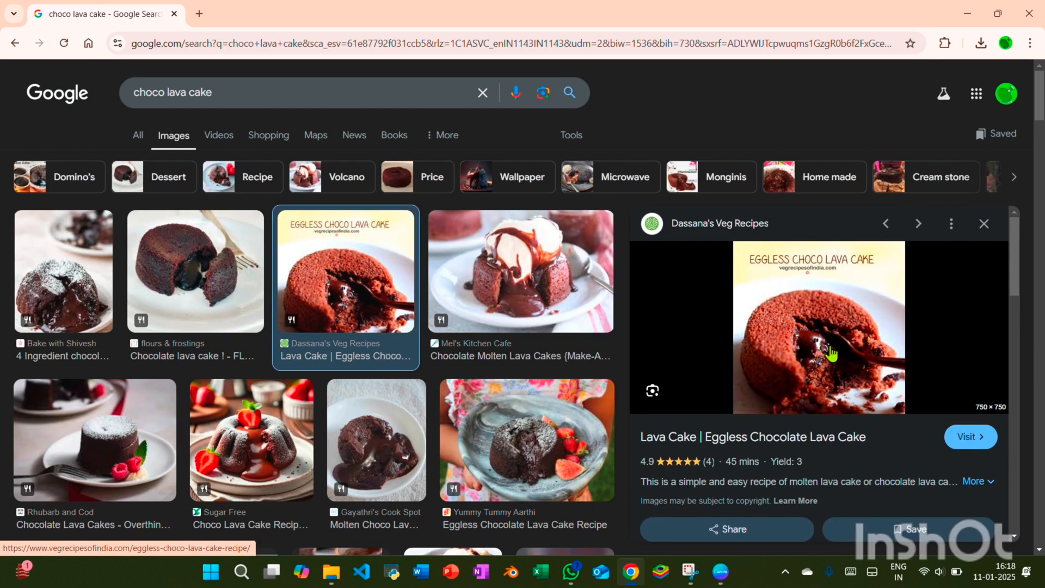
pyautogui.scroll(-1, 831, 354)
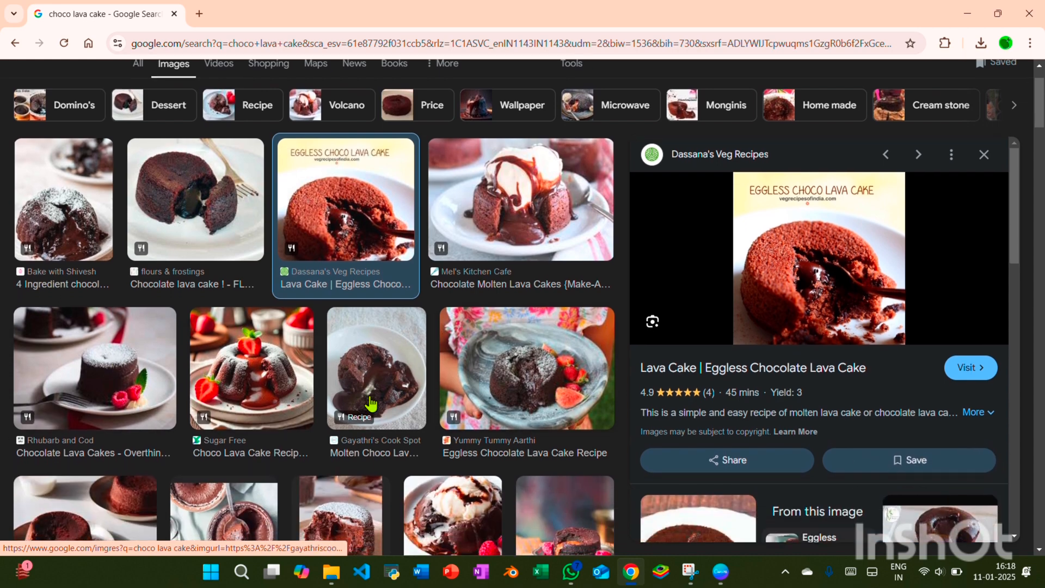
pyautogui.scroll(-3, 365, 397)
pyautogui.click(140, 347)
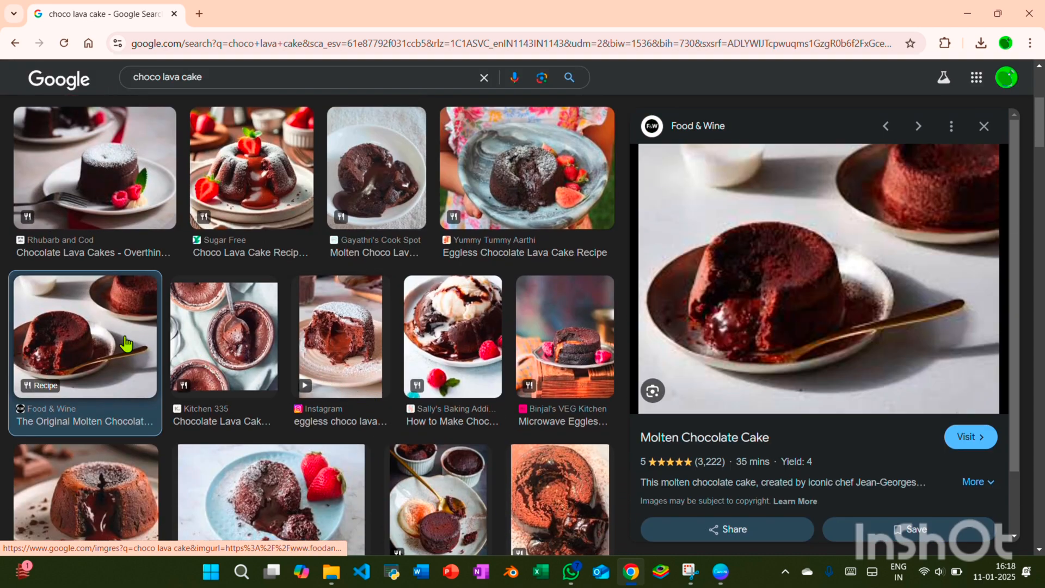
pyautogui.rightClick(779, 342)
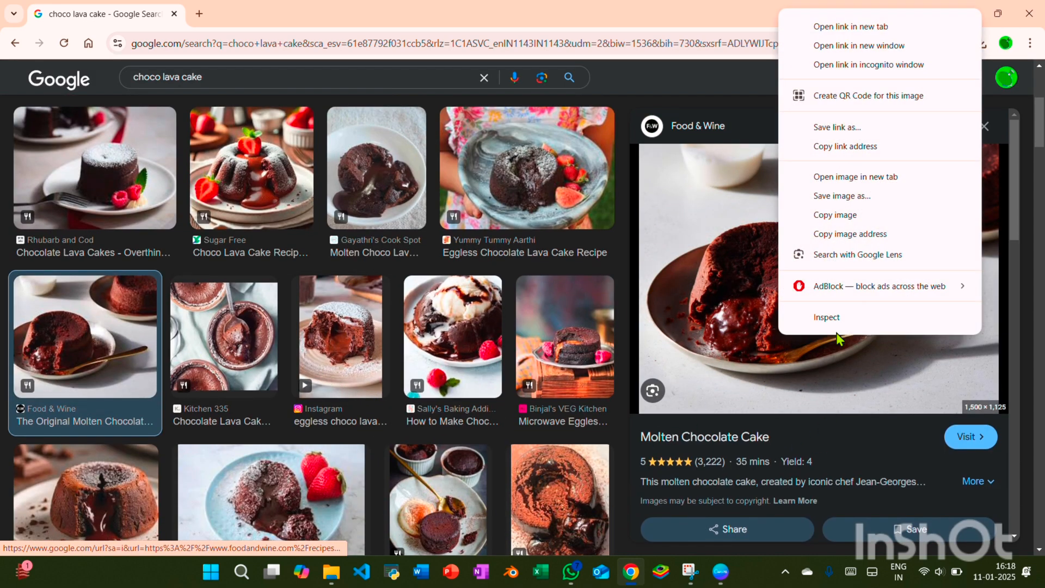
pyautogui.click(831, 201)
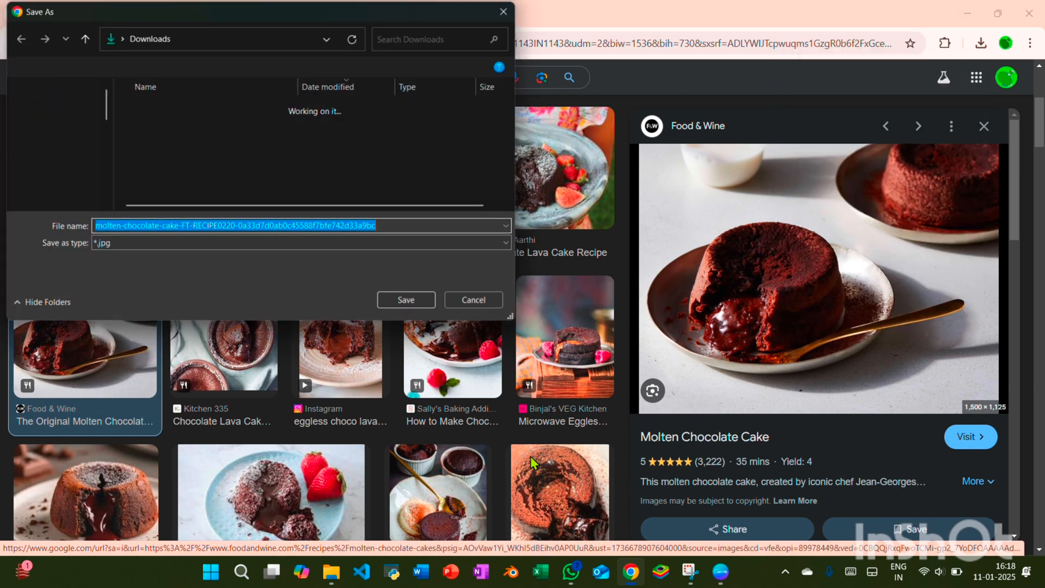
pyautogui.click(409, 301)
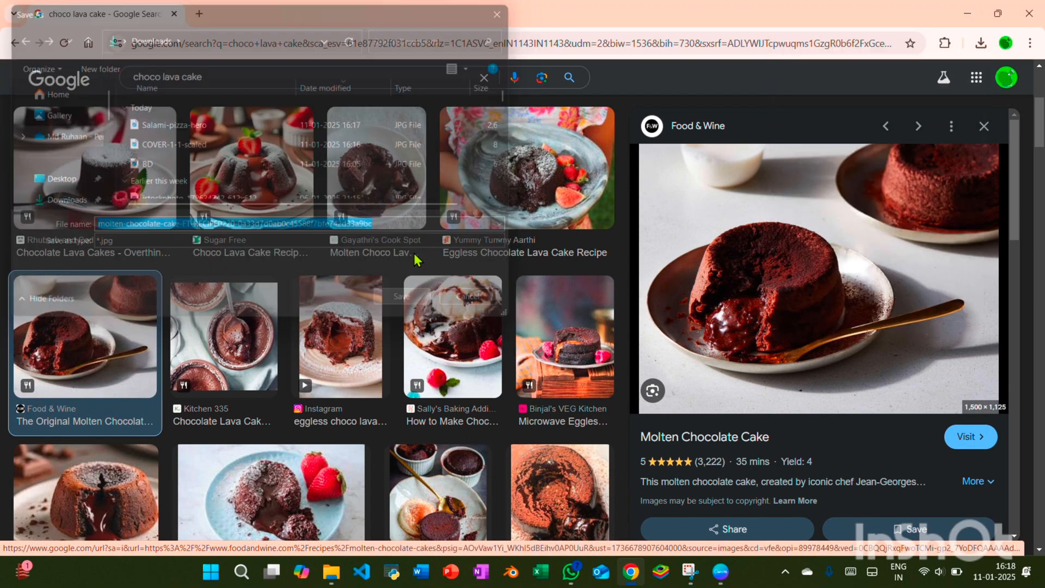
# Switch back to Canva and upload the molten-chocolate-cake image from the Downloads folder
pyautogui.click(719, 569)
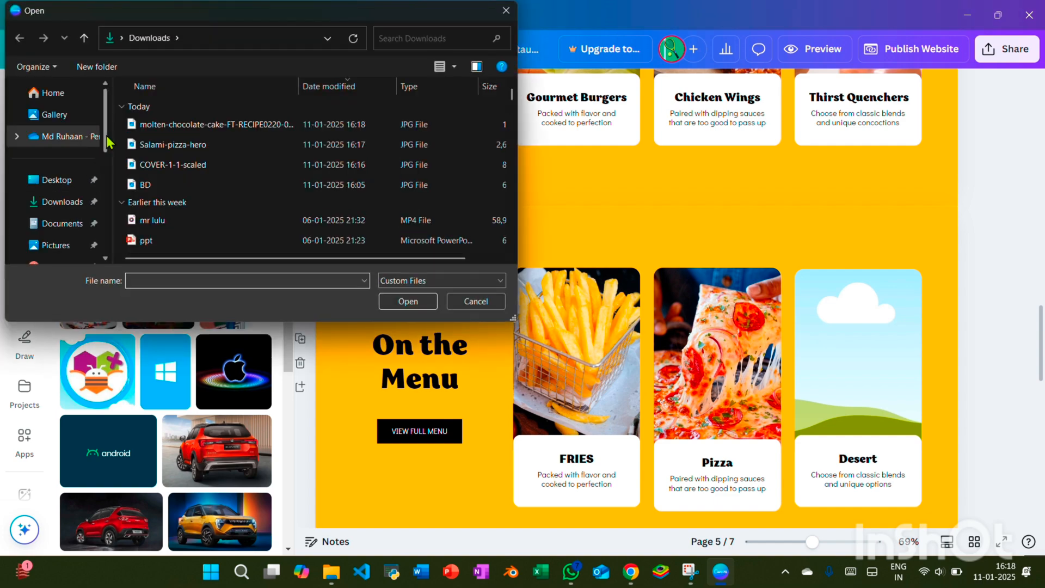
pyautogui.click(217, 124)
pyautogui.click(407, 301)
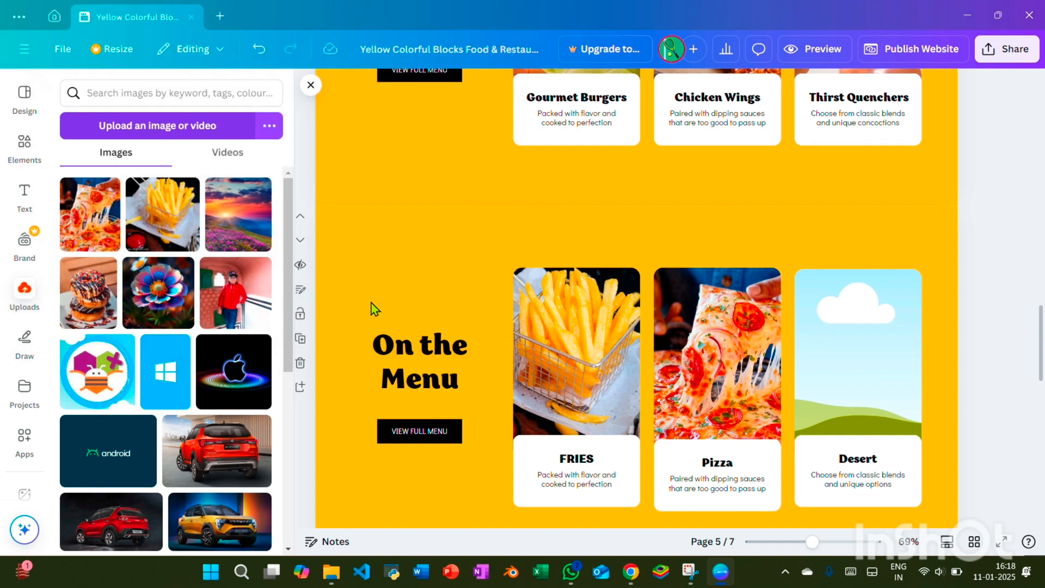
# Place the uploaded molten chocolate cake image in the empty frame above Desert and shift it right within its crop
pyautogui.moveTo(83, 219); pyautogui.dragTo(880, 368)
pyautogui.doubleClick(830, 362)
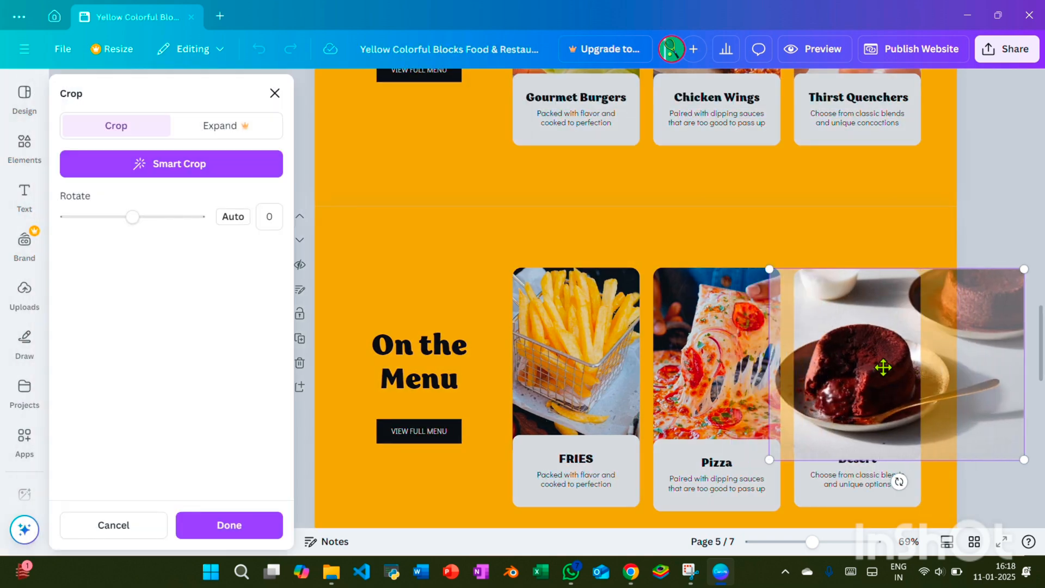
pyautogui.click(977, 220)
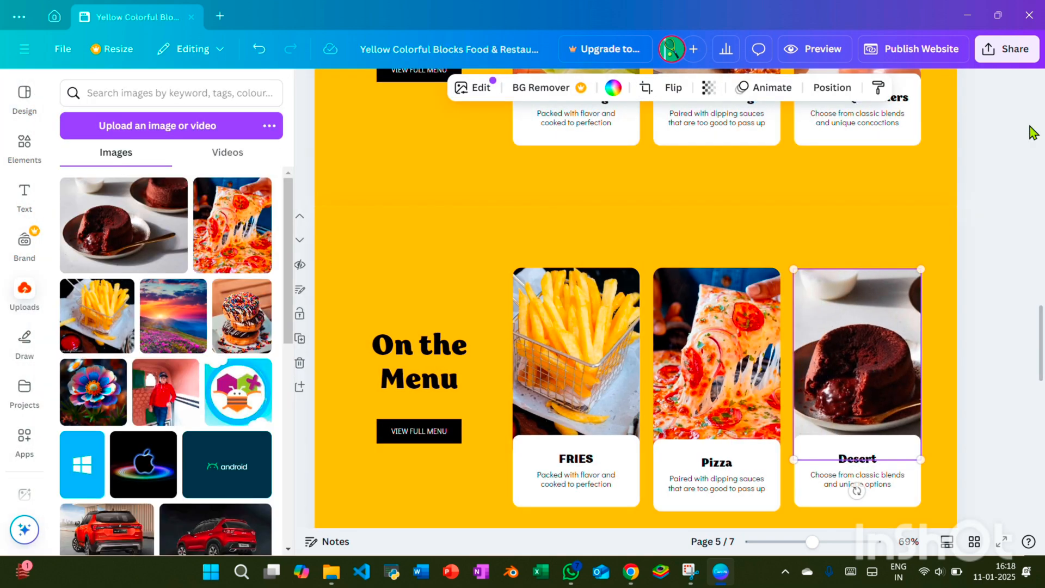
pyautogui.doubleClick(895, 387)
pyautogui.moveTo(893, 377); pyautogui.dragTo(897, 346)
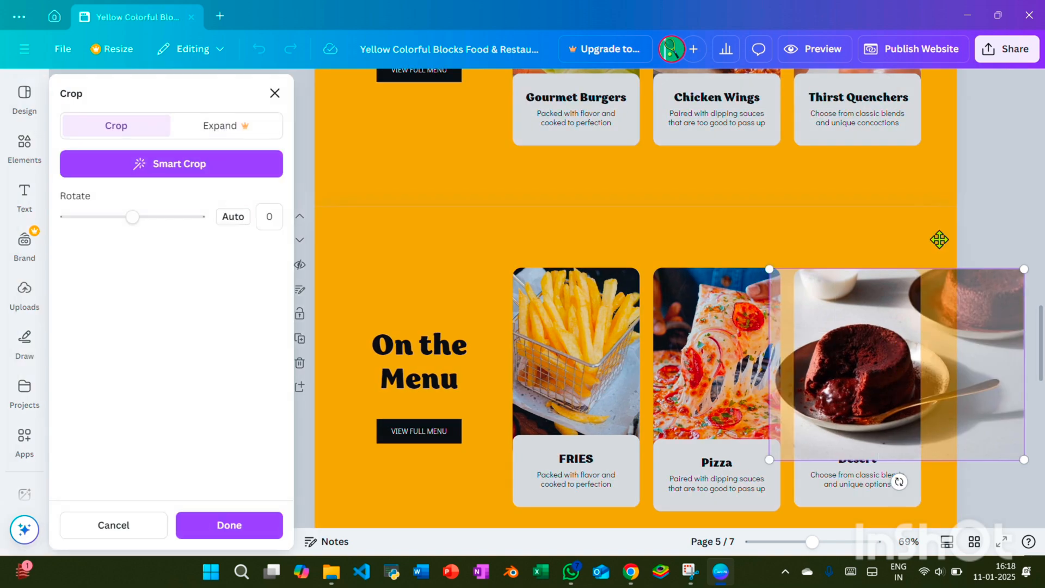
pyautogui.click(981, 152)
# Set the ending of the website URL to "thesundaybites" and publish the website
pyautogui.click(870, 48)
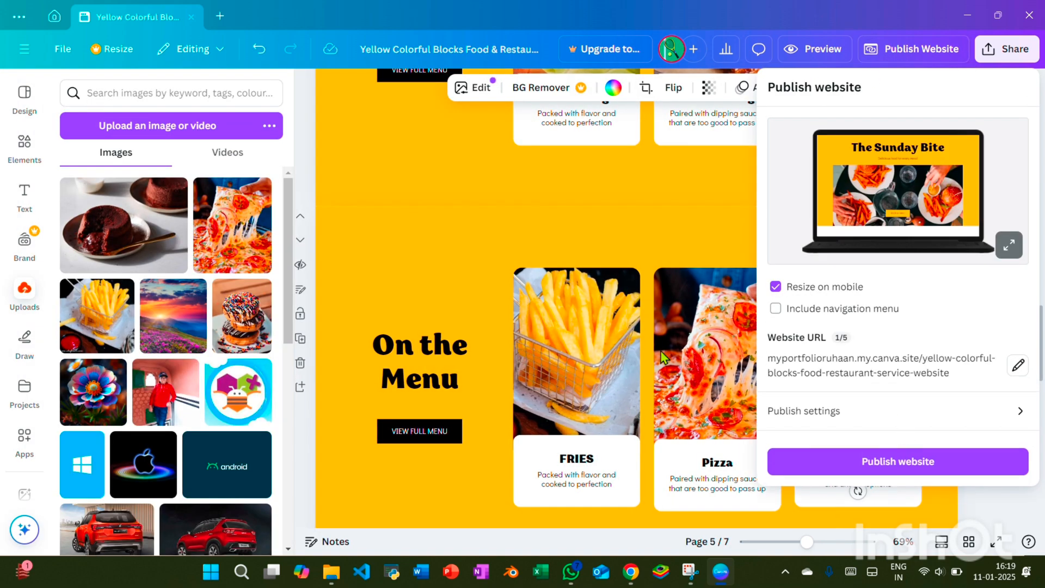
pyautogui.click(1017, 366)
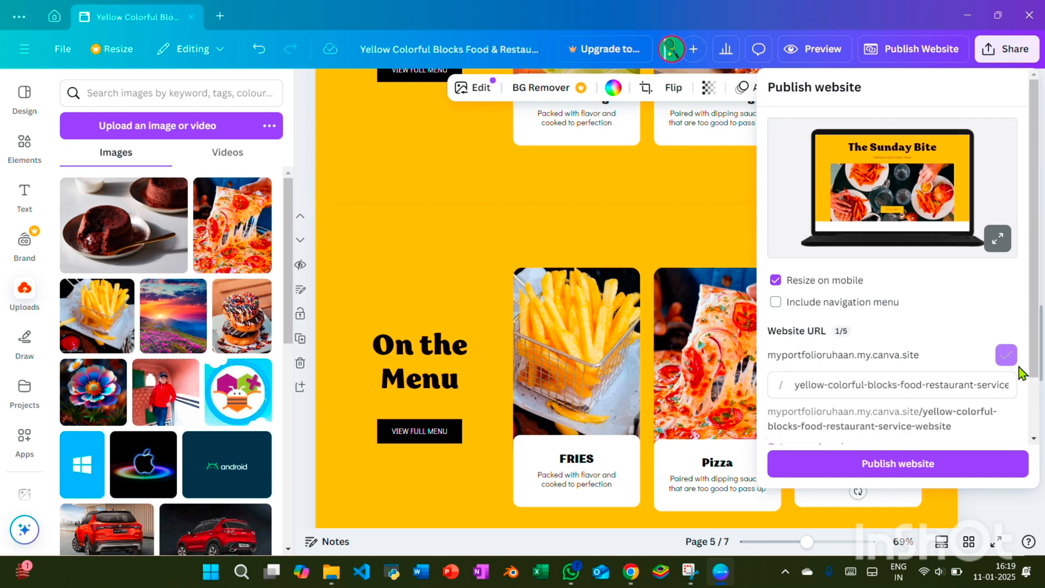
pyautogui.moveTo(954, 384); pyautogui.dragTo(836, 385)
pyautogui.hotkey('ctrl', 'a')
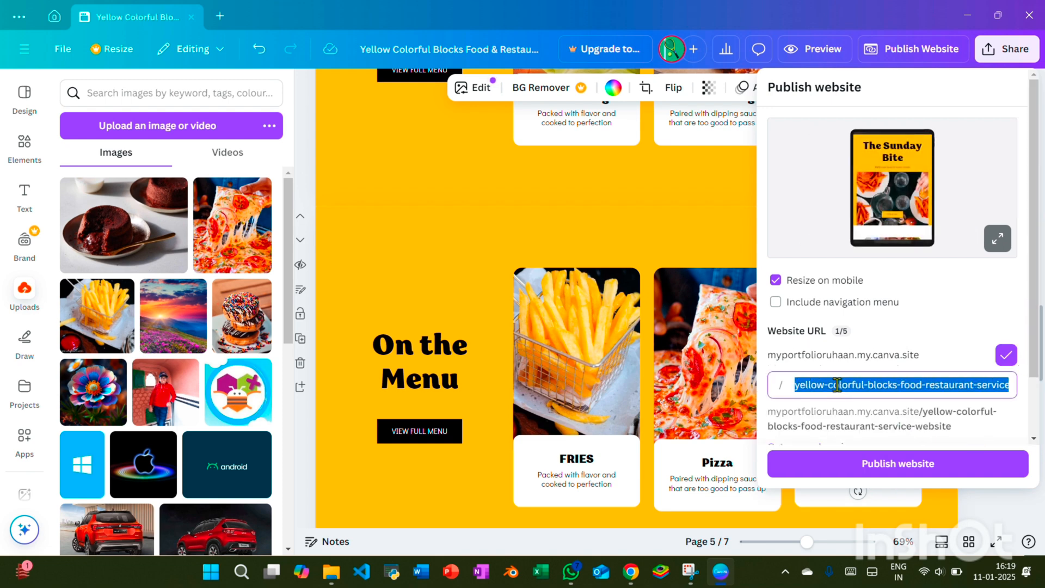
pyautogui.press('BackSpace')
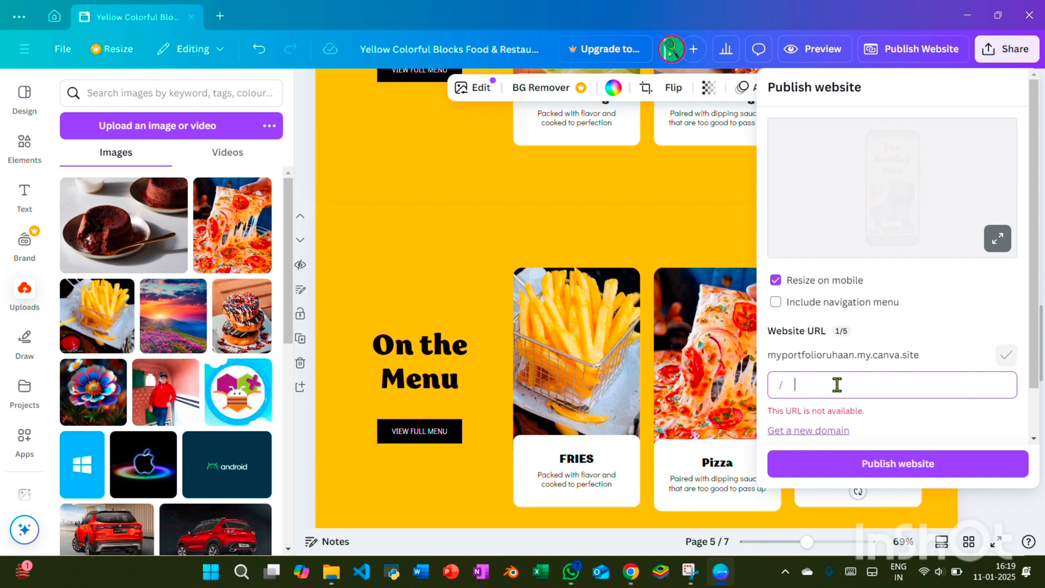
pyautogui.write('the')
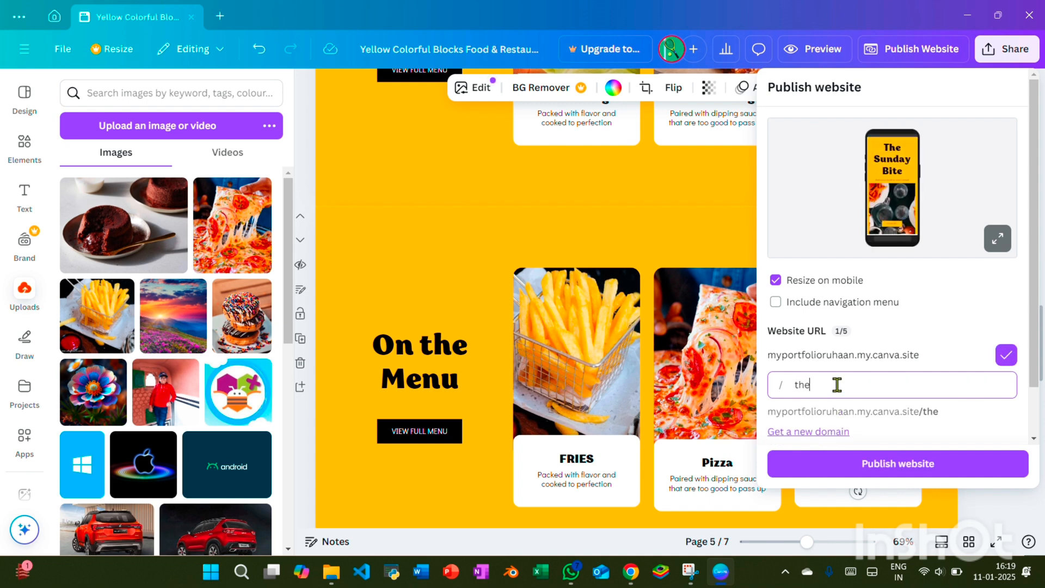
pyautogui.write('sundaybites')
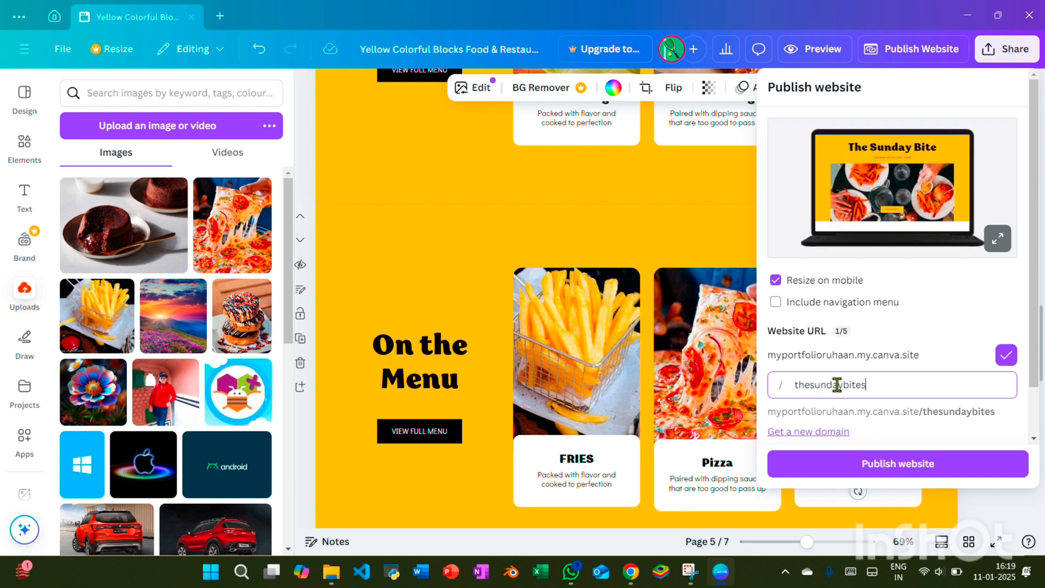
pyautogui.click(914, 469)
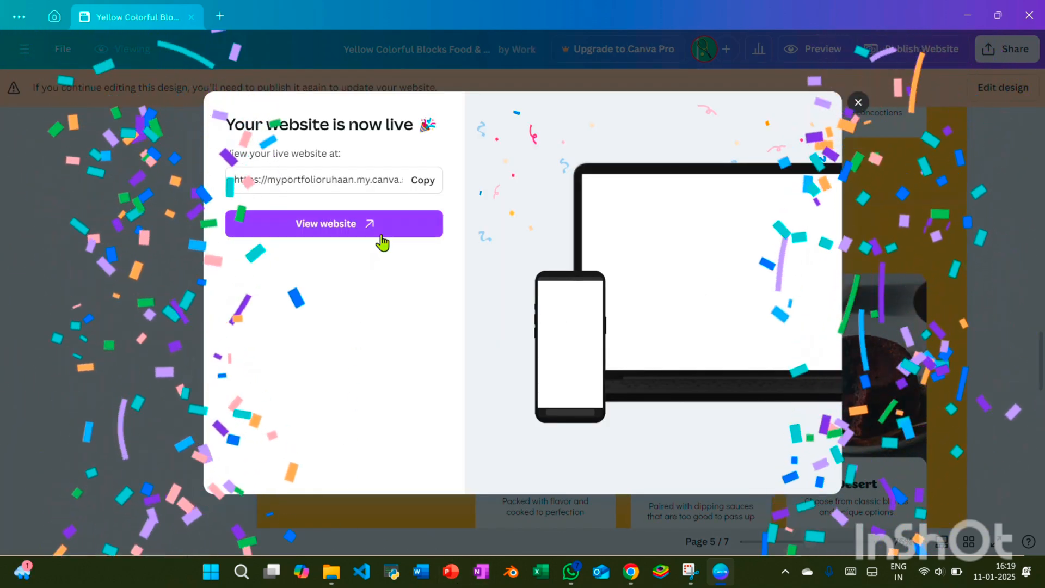
# Copy the live website's link and open it in a new Chrome tab, closing the choco lava cake search
pyautogui.click(425, 185)
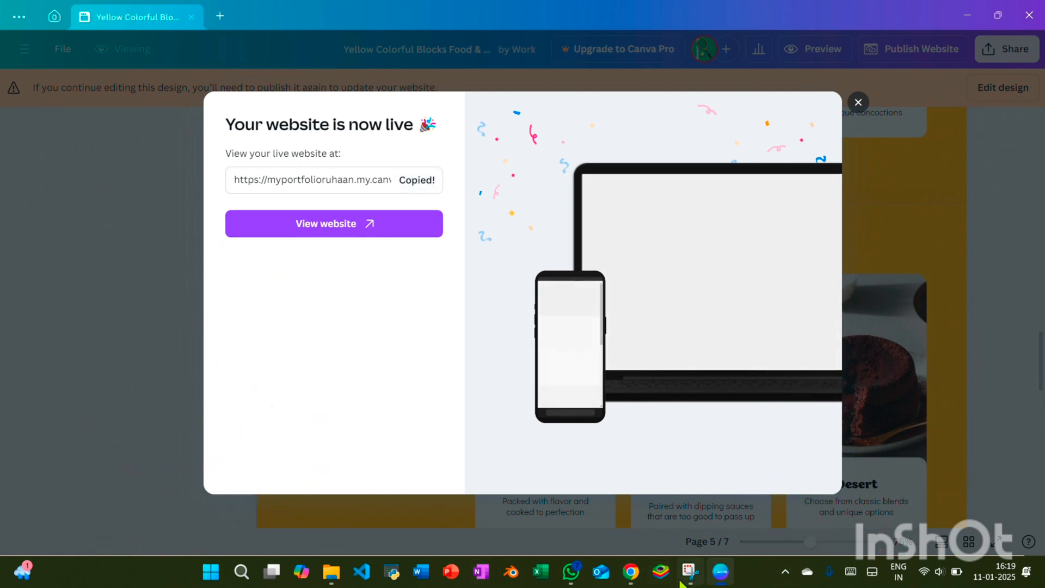
pyautogui.moveTo(571, 576)
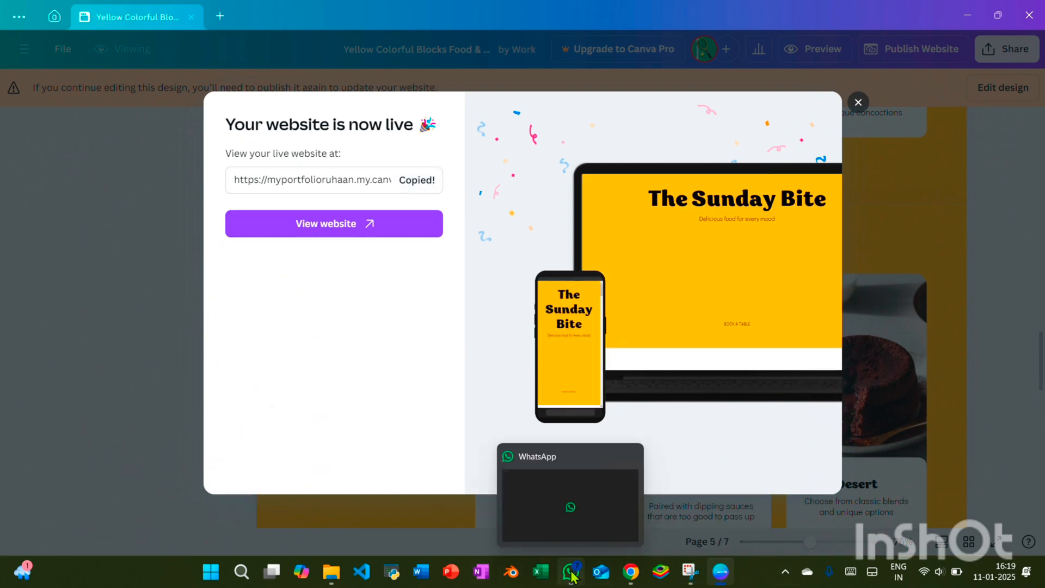
pyautogui.click(630, 571)
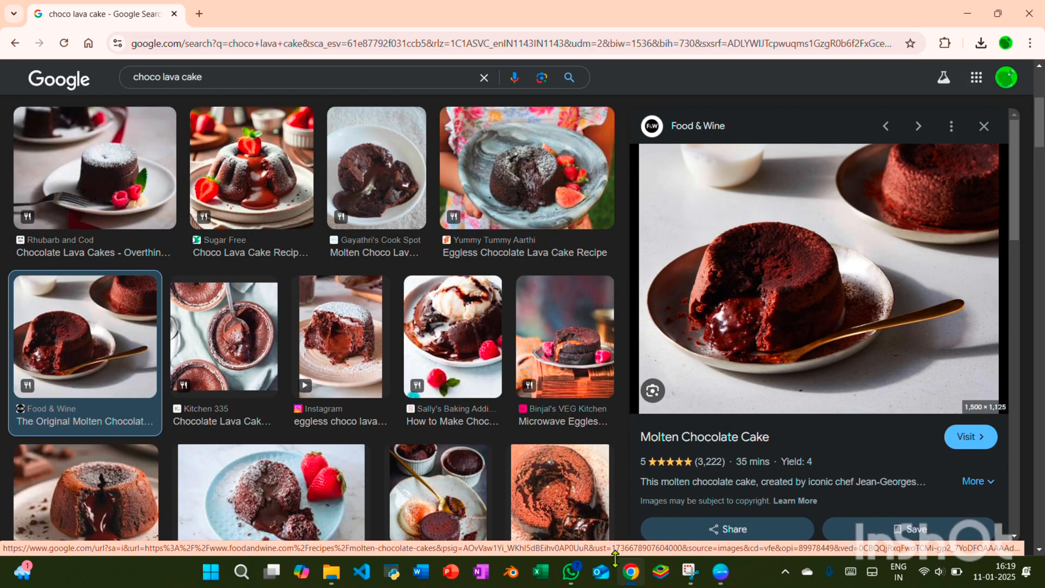
pyautogui.click(199, 13)
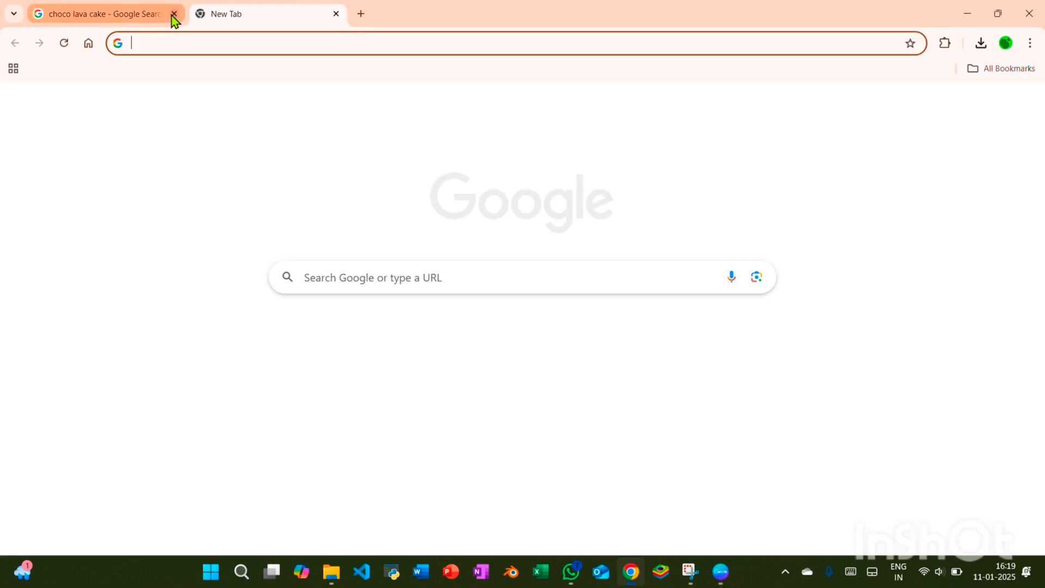
pyautogui.click(173, 14)
pyautogui.click(170, 44)
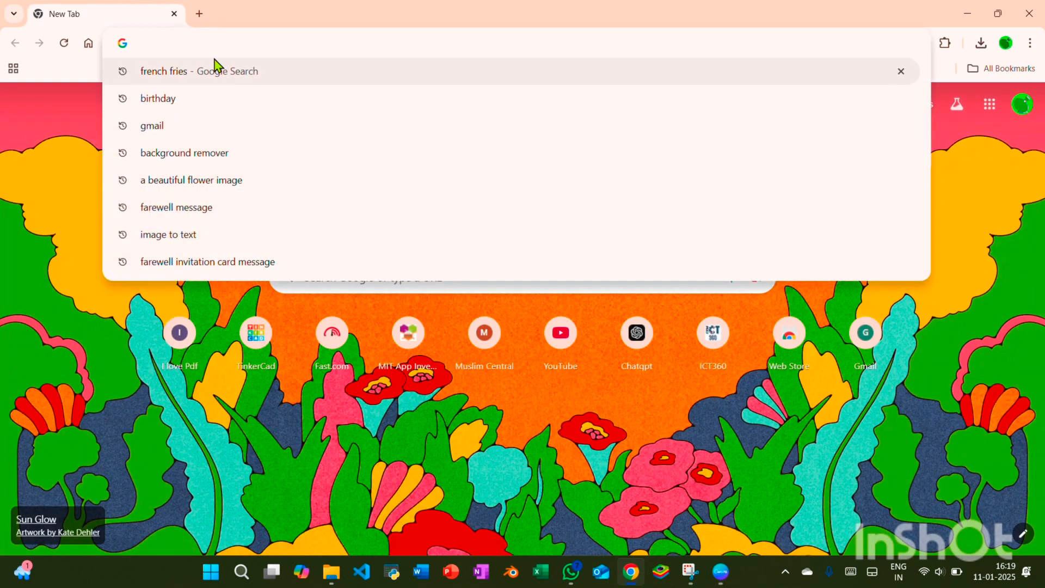
pyautogui.hotkey('ctrl', 'v')
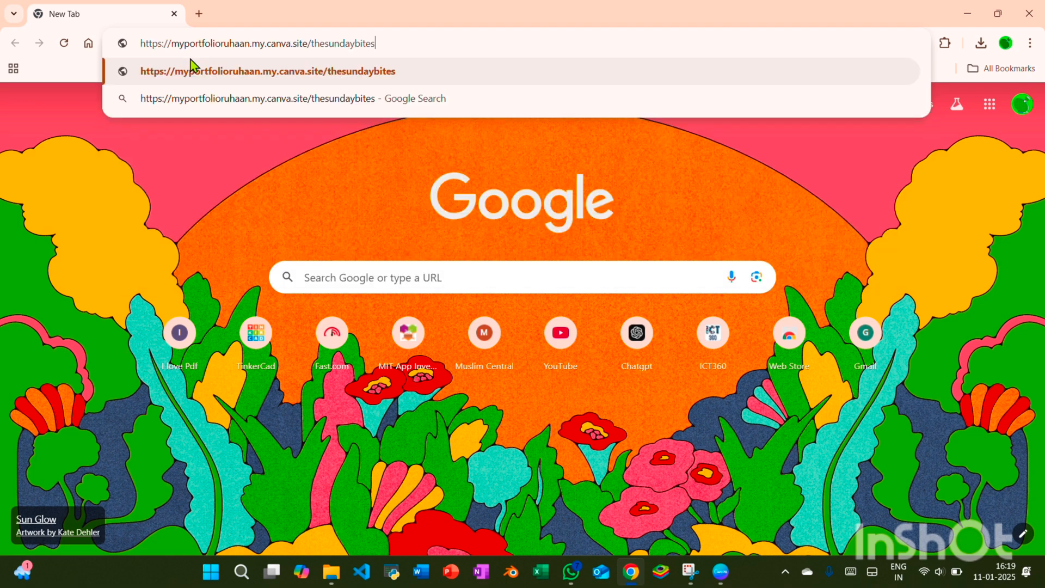
pyautogui.press('Return')
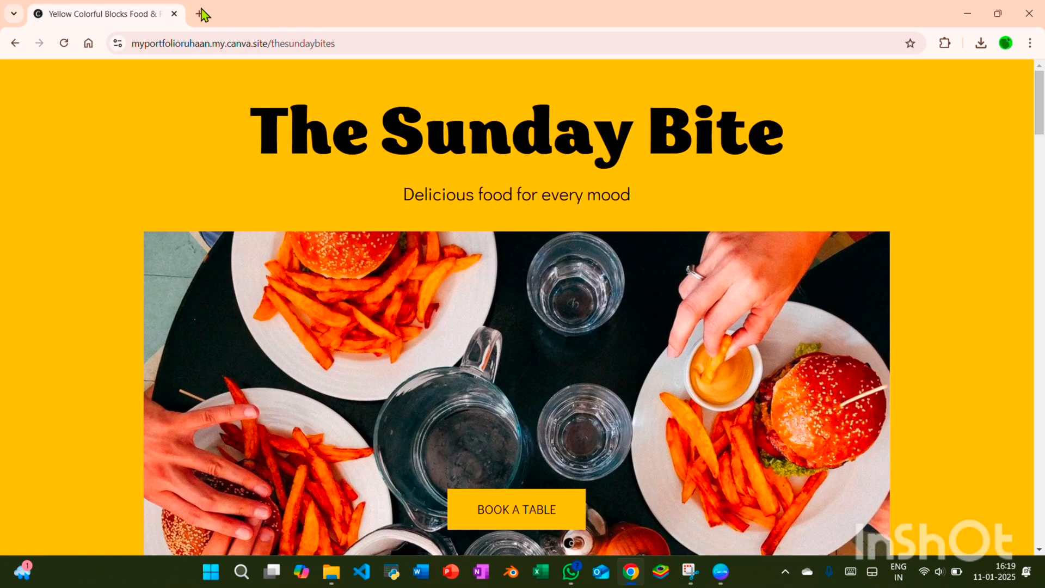
pyautogui.click(203, 15)
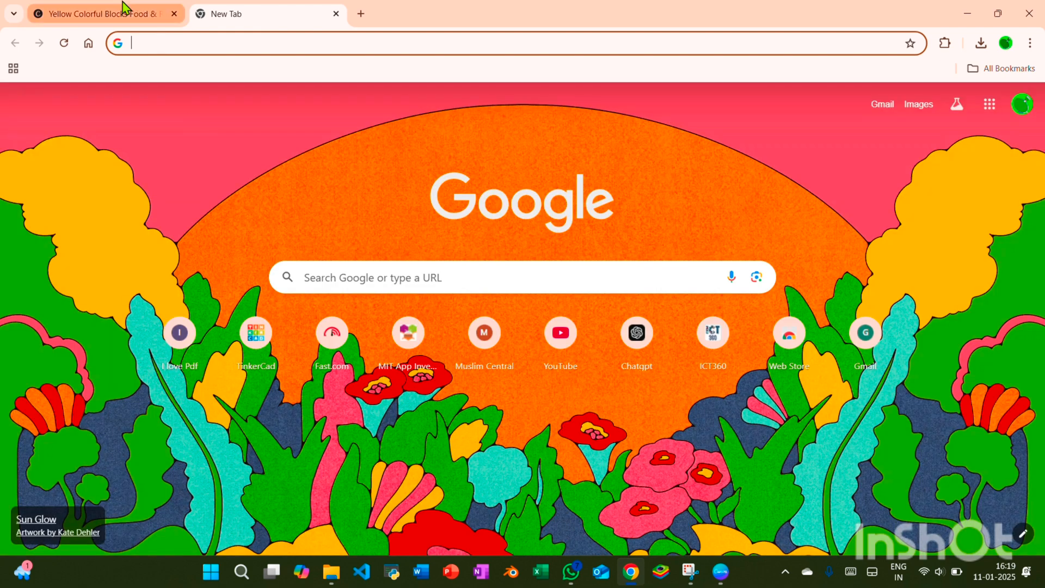
pyautogui.click(125, 14)
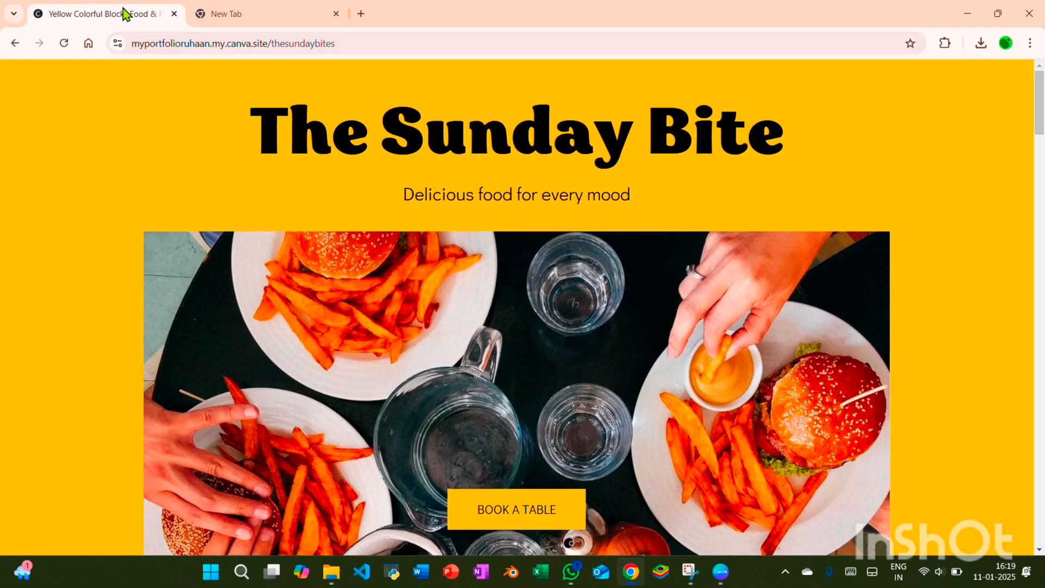
pyautogui.click(227, 13)
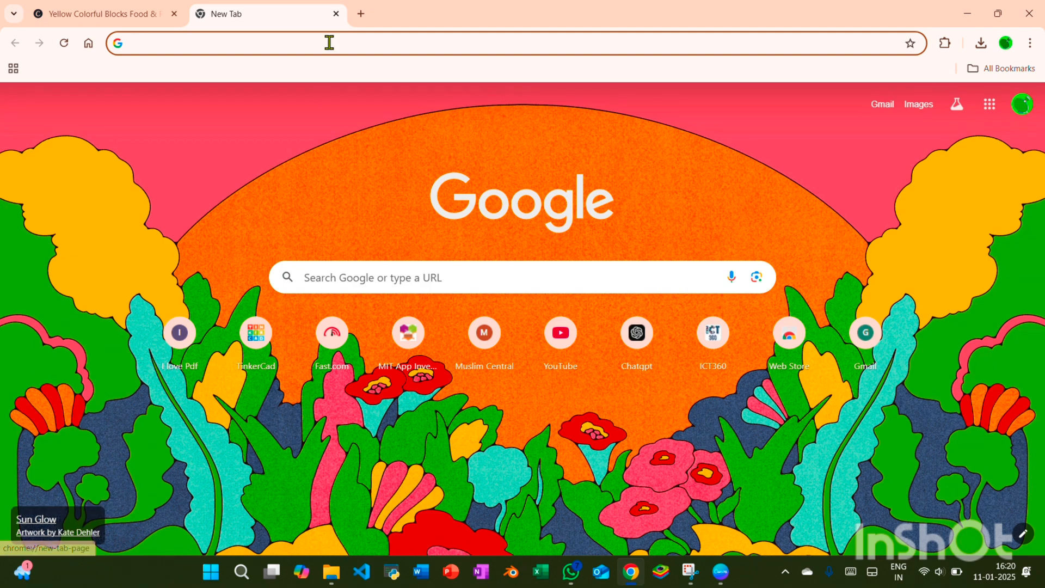
# Return to the published site's tab and review every section of the page, from the title banner to the contact details
pyautogui.click(95, 9)
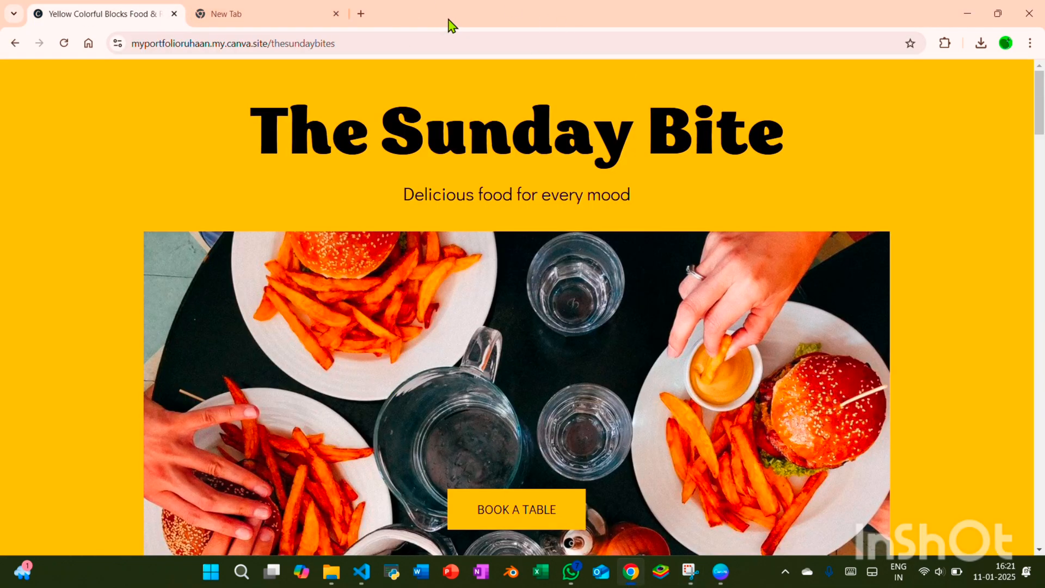
pyautogui.scroll(-5, 479, 193)
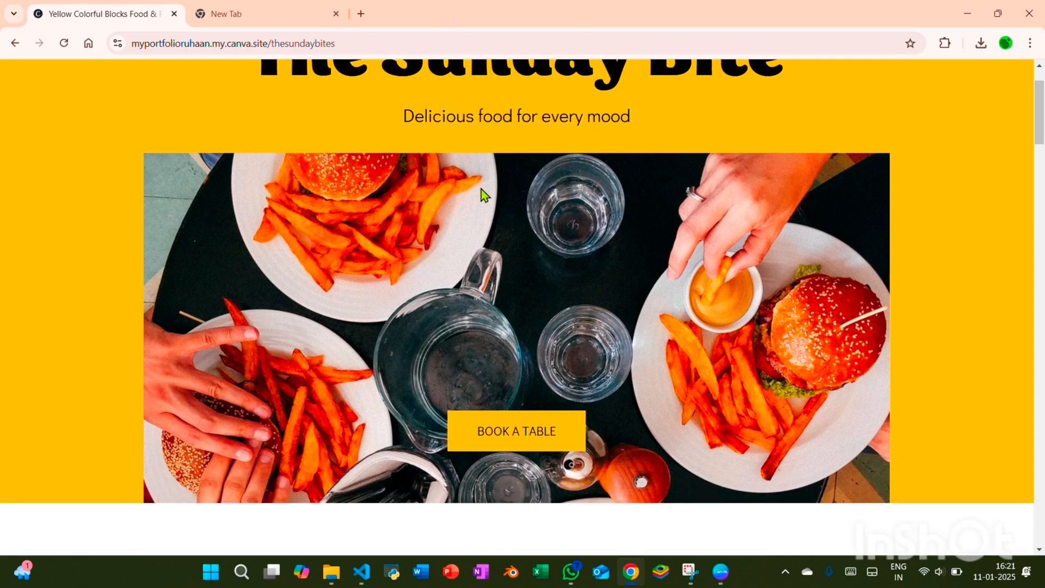
pyautogui.scroll(-3, 492, 202)
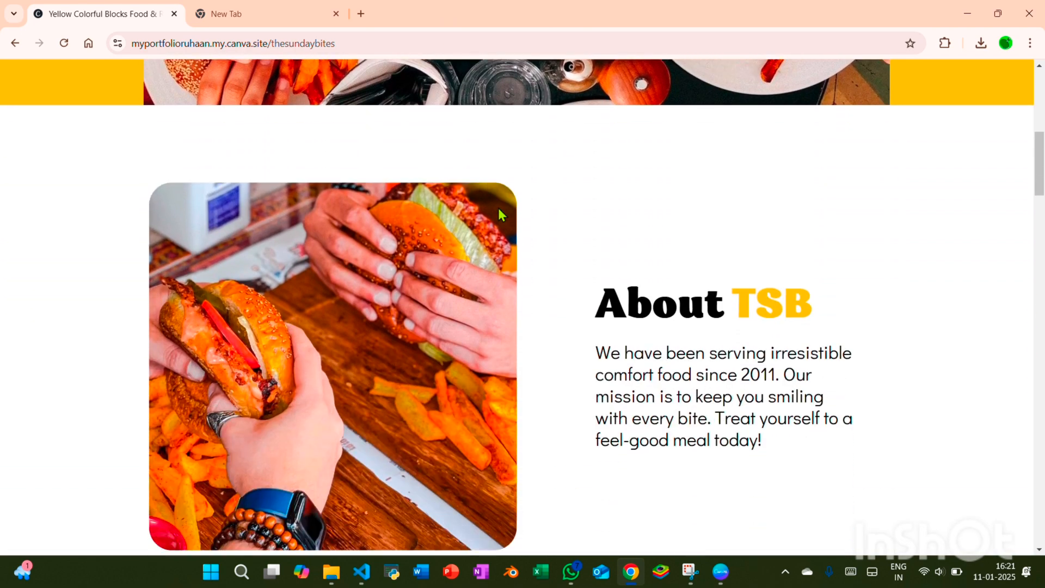
pyautogui.scroll(-10, 613, 364)
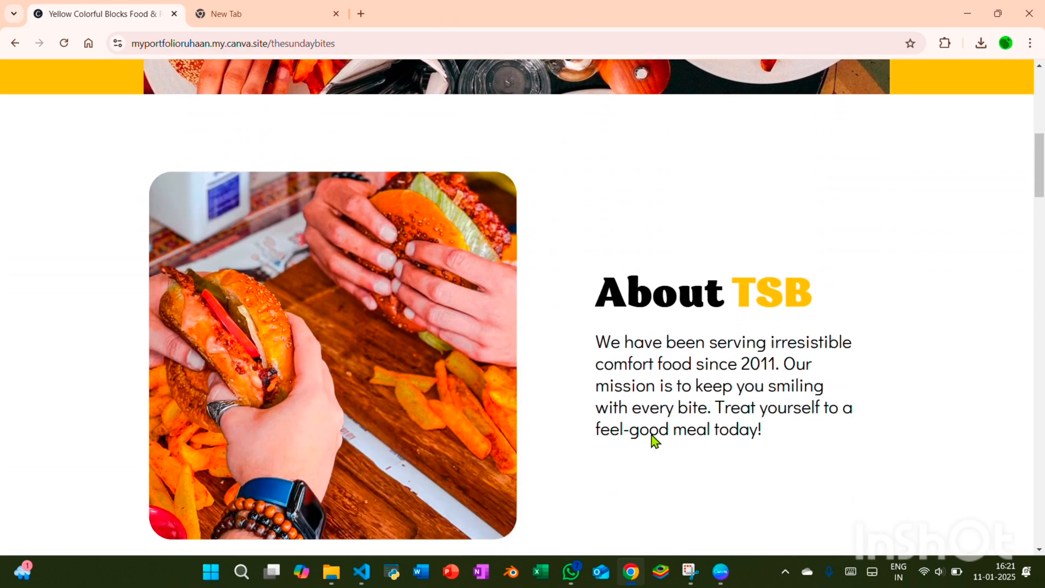
pyautogui.scroll(-3, 612, 297)
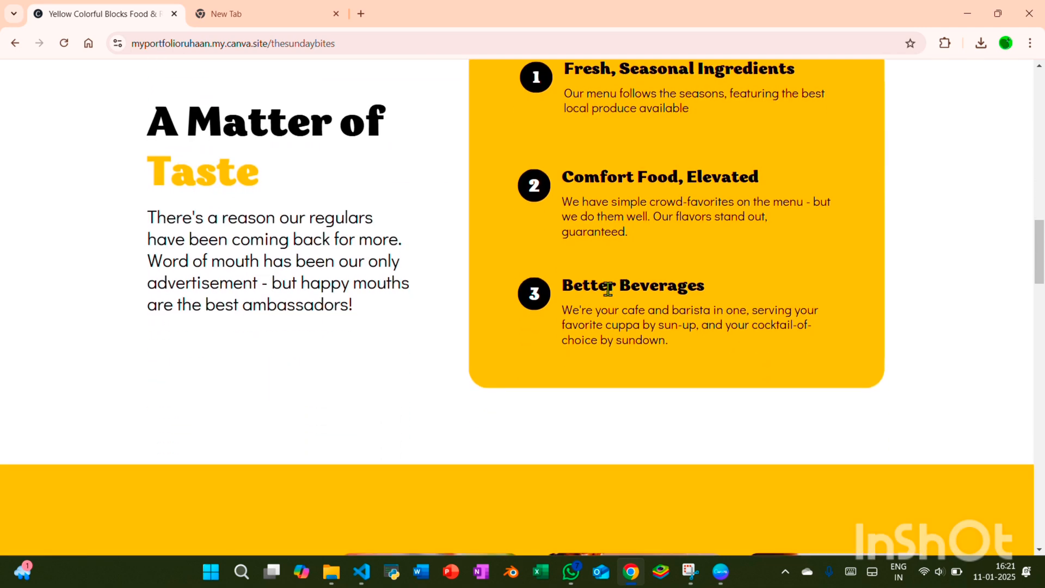
pyautogui.scroll(-6, 609, 291)
pyautogui.scroll(-3, 611, 296)
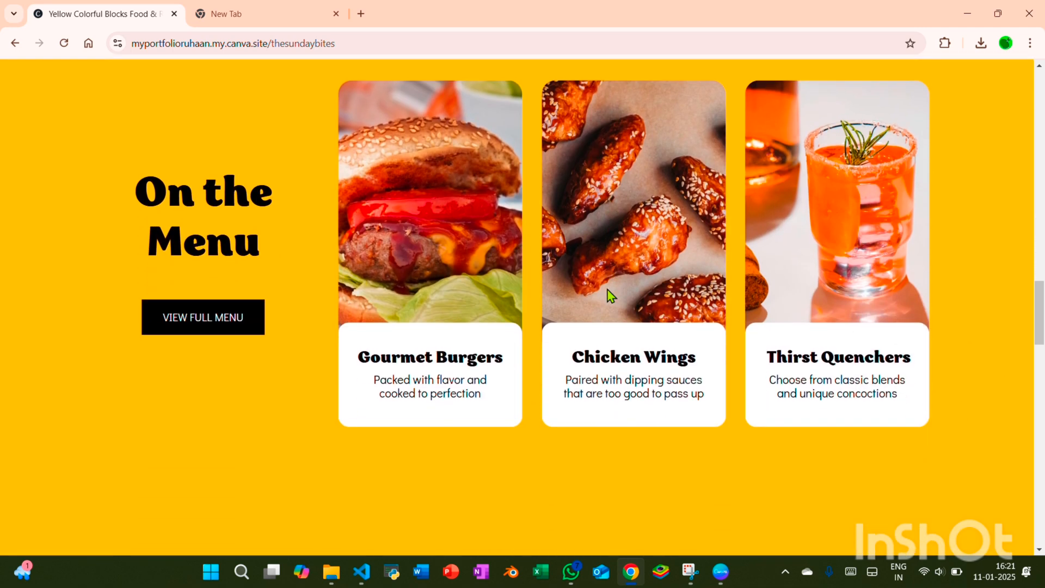
pyautogui.scroll(-12, 599, 296)
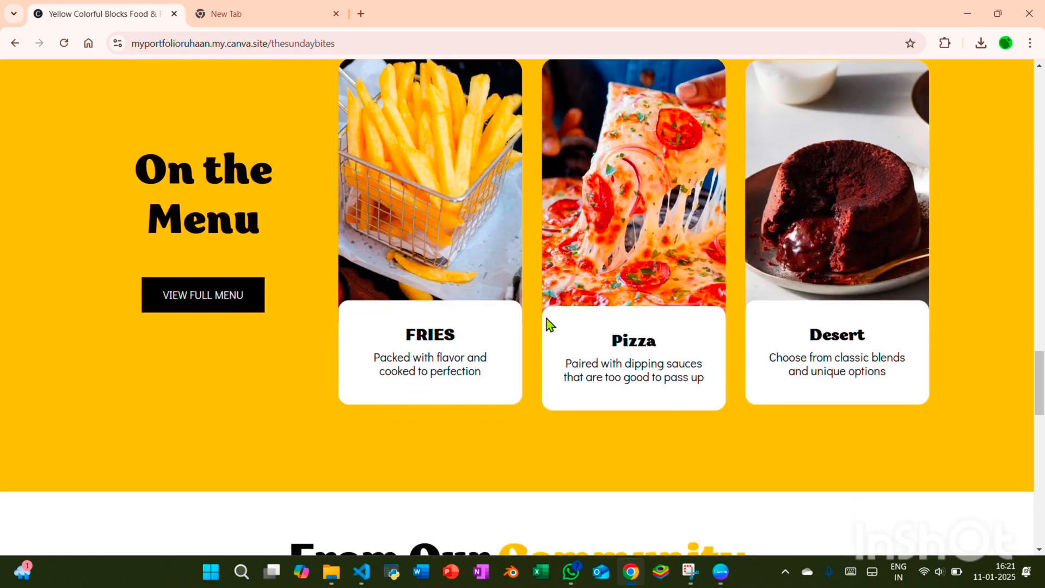
pyautogui.scroll(-8, 530, 343)
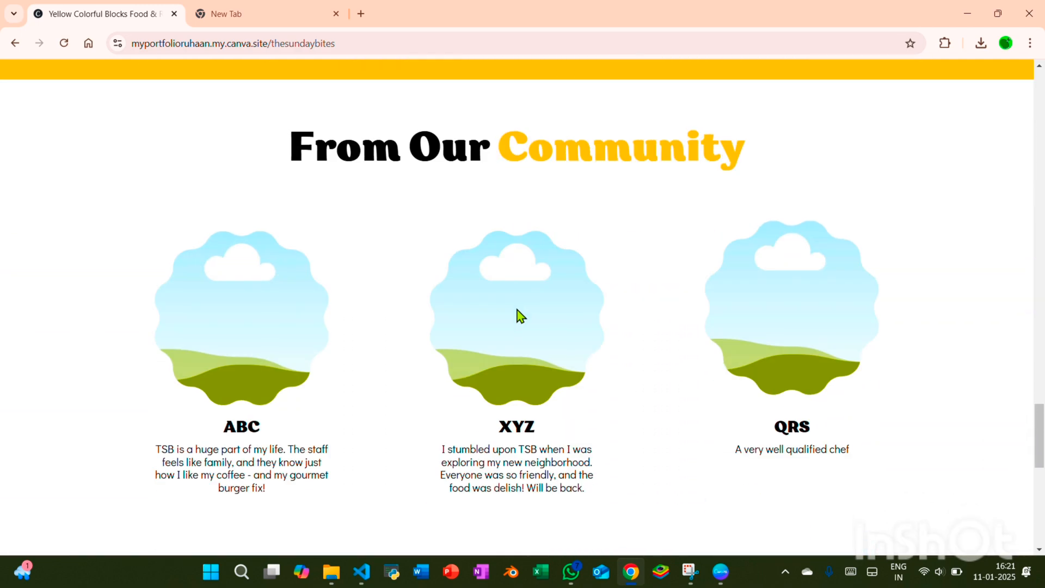
pyautogui.scroll(-8, 520, 294)
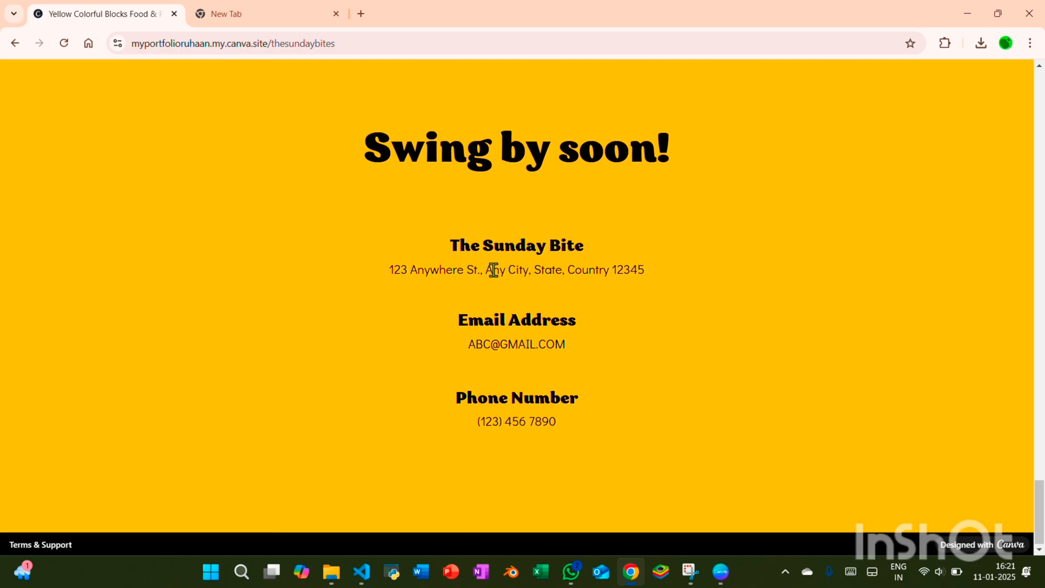
pyautogui.scroll(15, 492, 268)
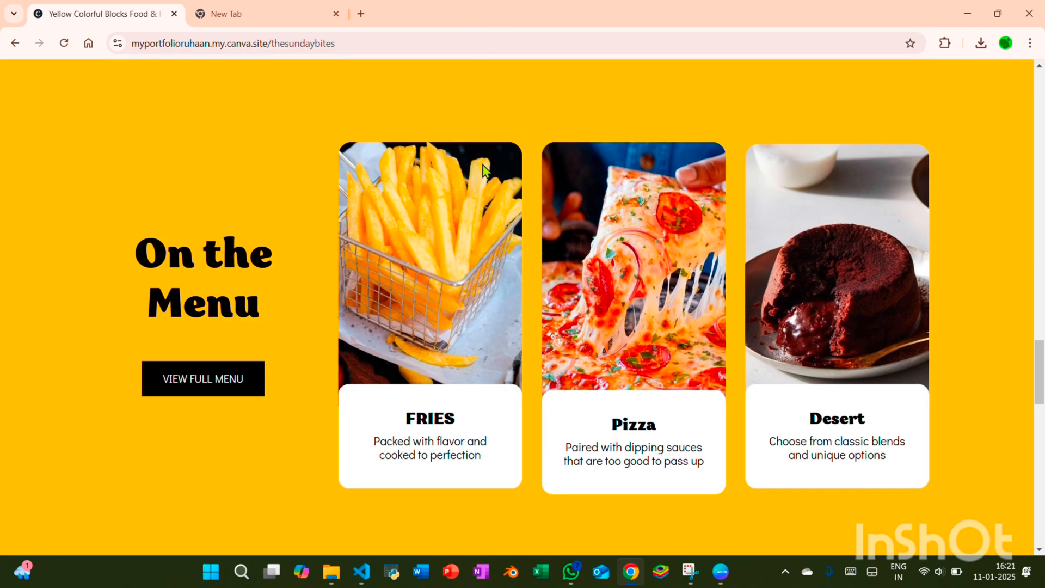
pyautogui.scroll(15, 475, 213)
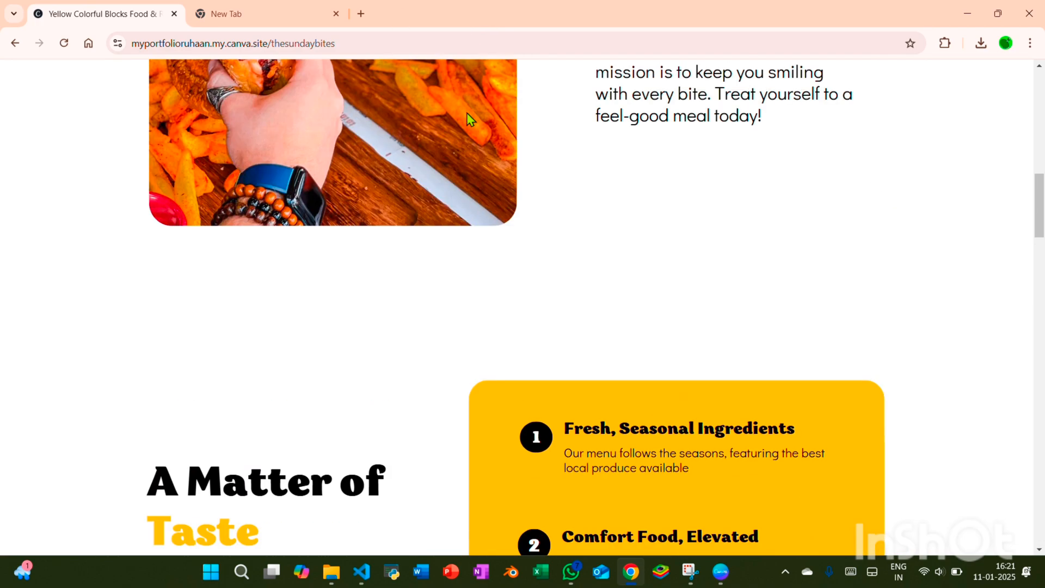